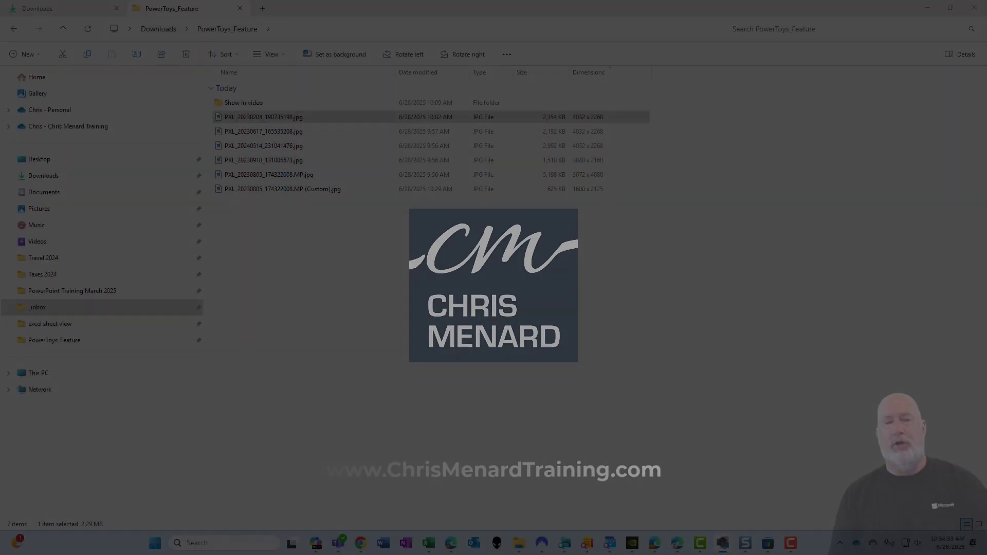
Step: Launch the Microsoft Store from Windows search using 'store'
key(super)
text(store)
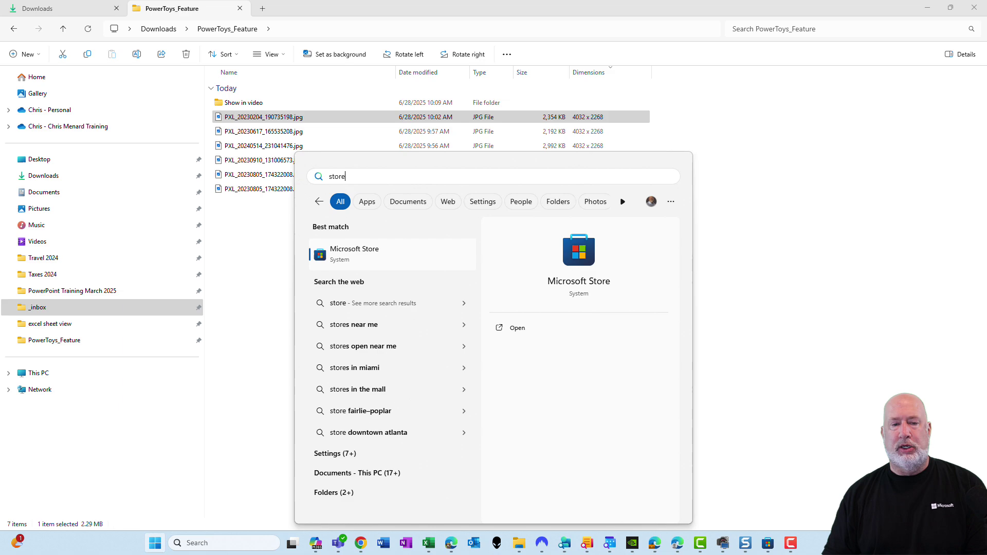
click(368, 252)
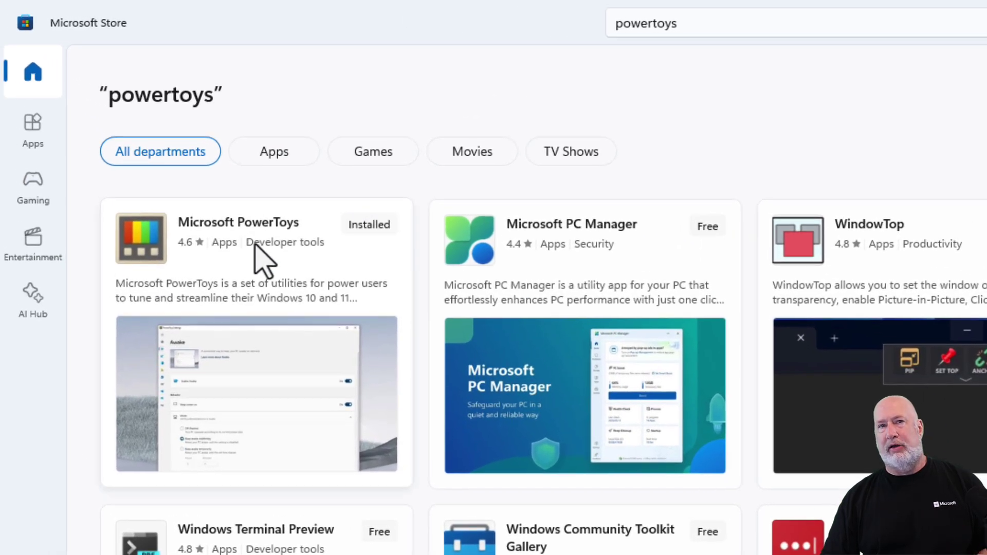
mouse_move(256, 246)
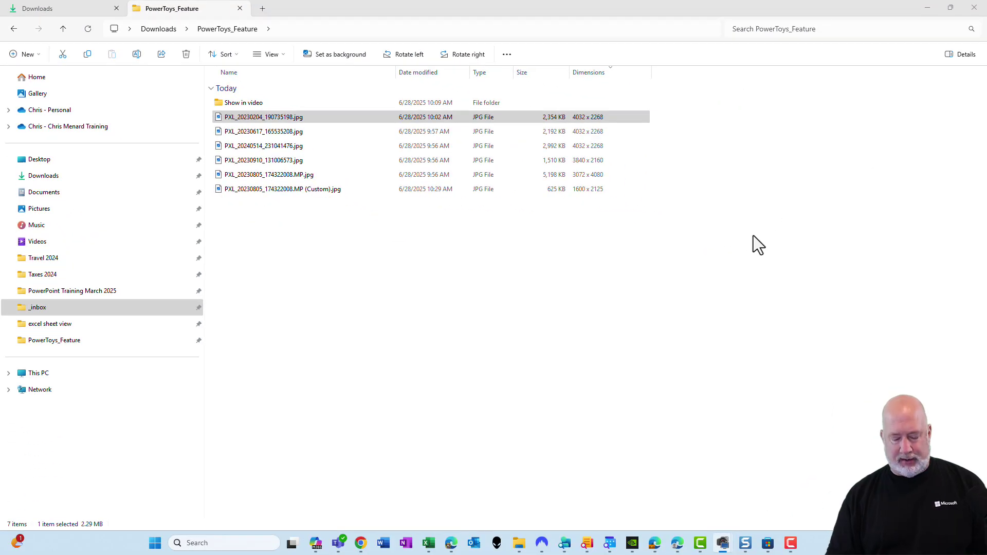
Step: Launch PowerToys (Preview) from a 'power' search to reach its Settings Dashboard
key(super)
text(power)
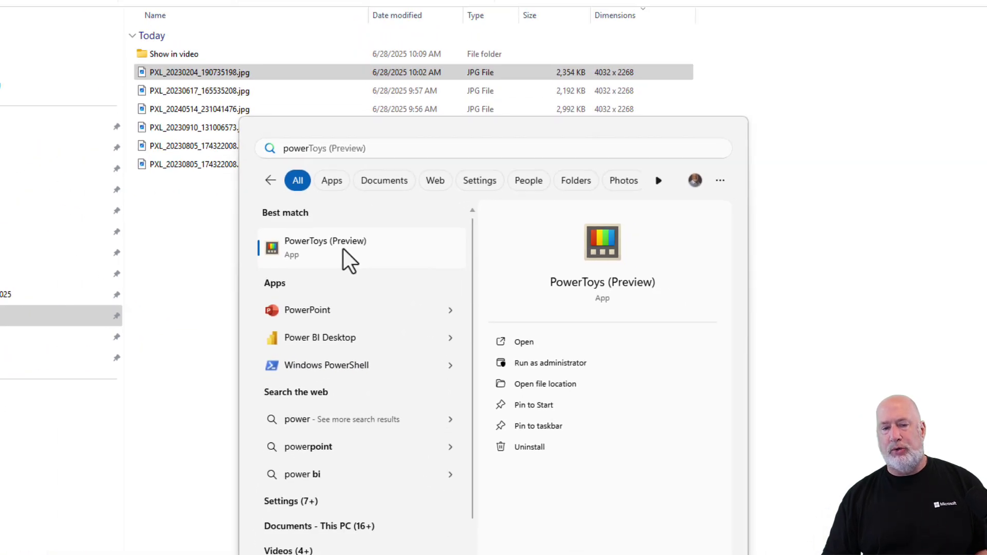
click(343, 249)
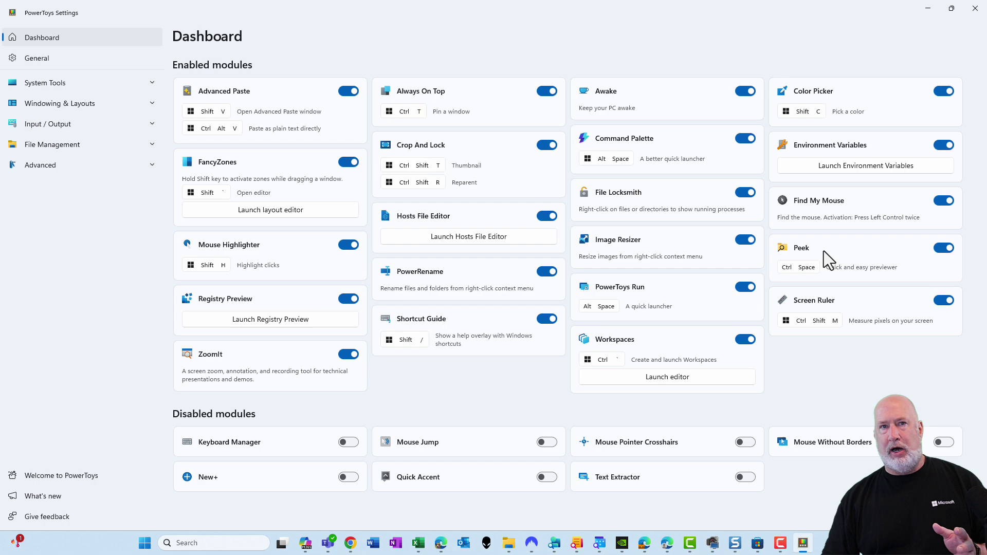
click(824, 251)
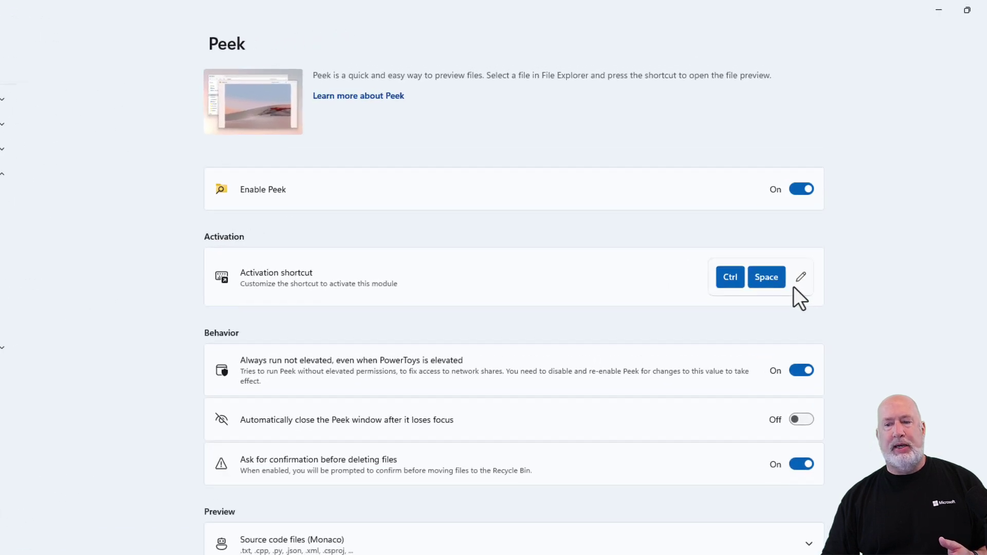
click(795, 300)
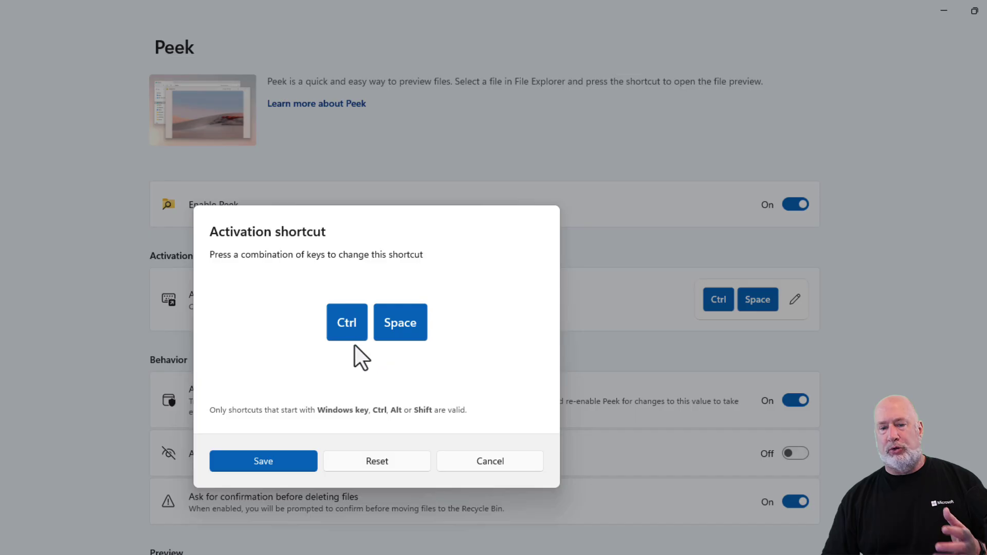
click(508, 465)
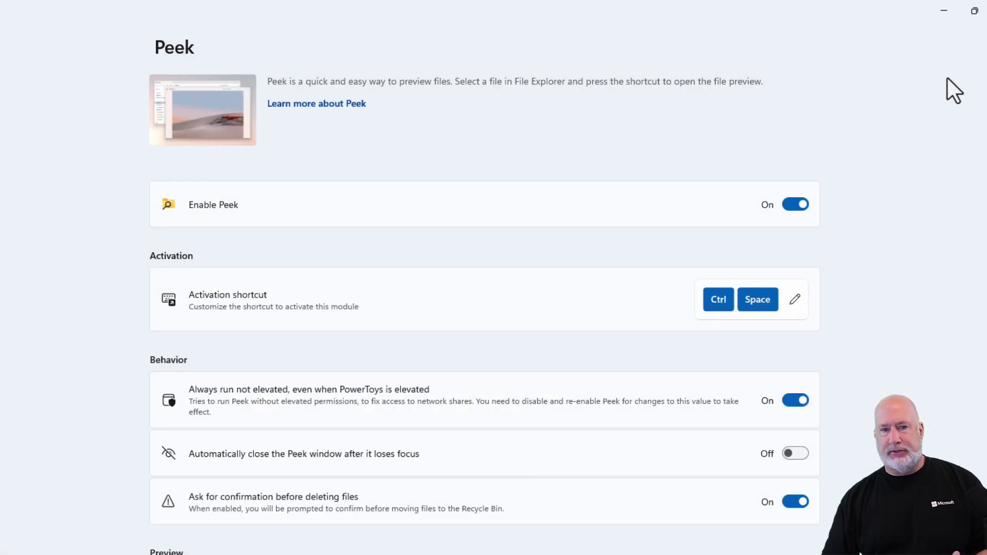
click(41, 37)
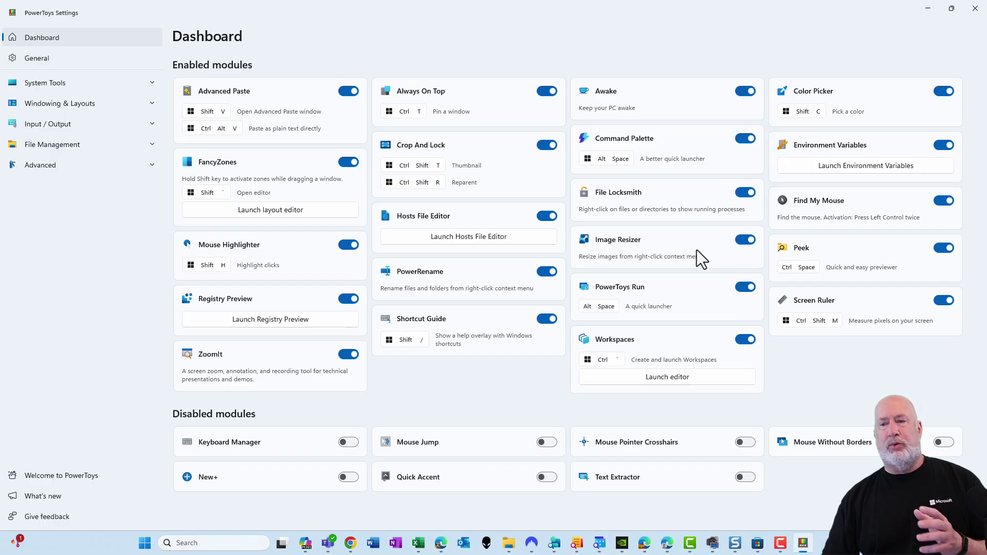
Step: Close PowerToys Settings and select PXL_20230204_190735198.jpg in File Explorer
click(975, 8)
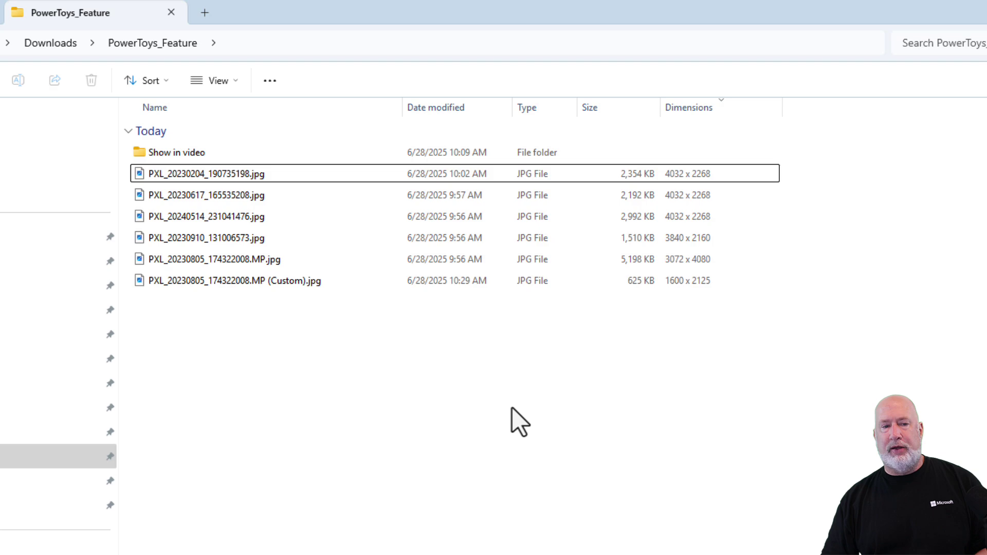
click(245, 178)
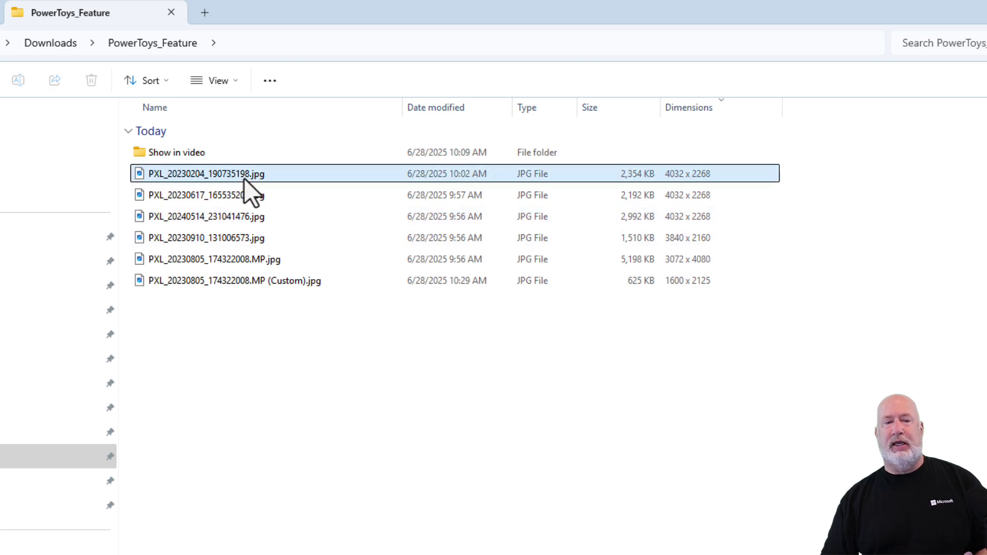
mouse_move(244, 177)
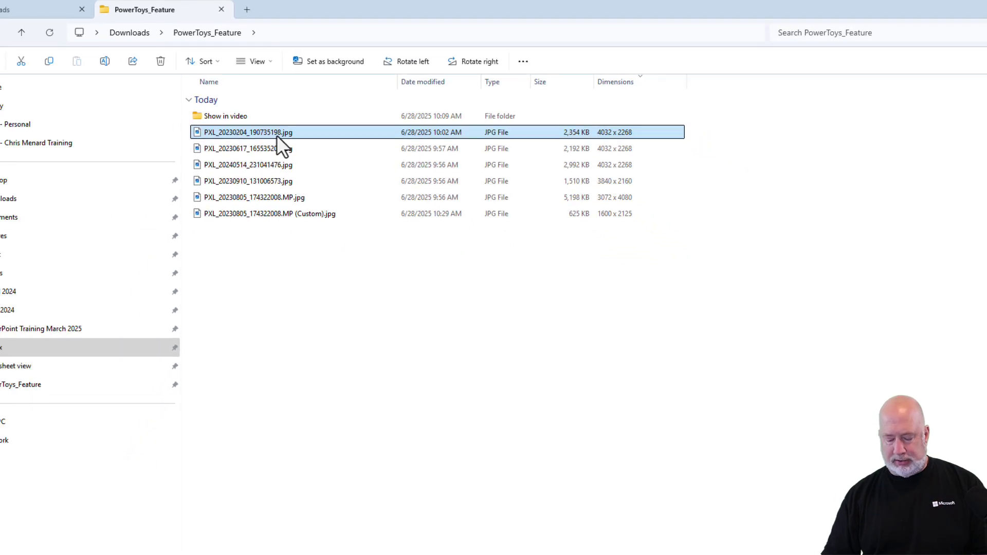
key(ctrl+space)
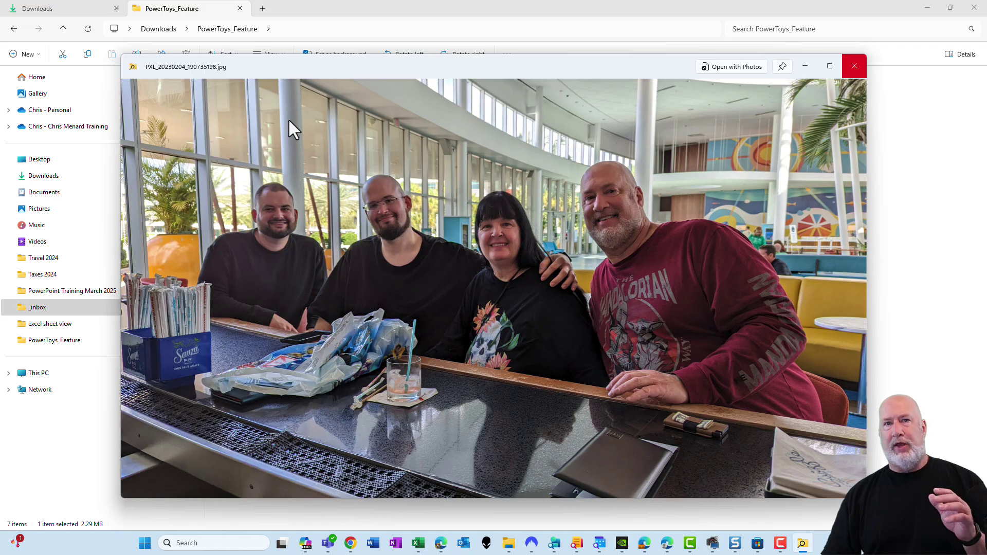
key(Right)
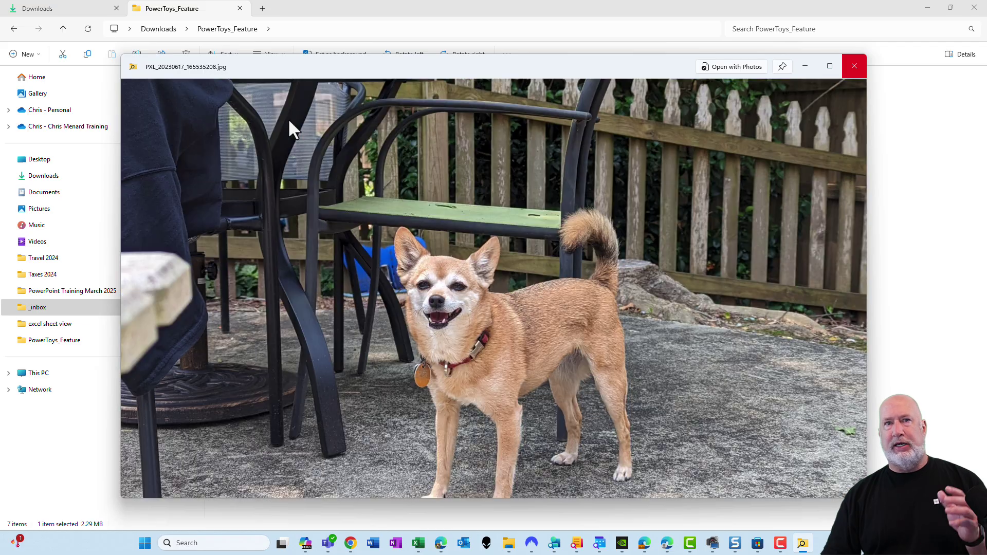
key(Right)
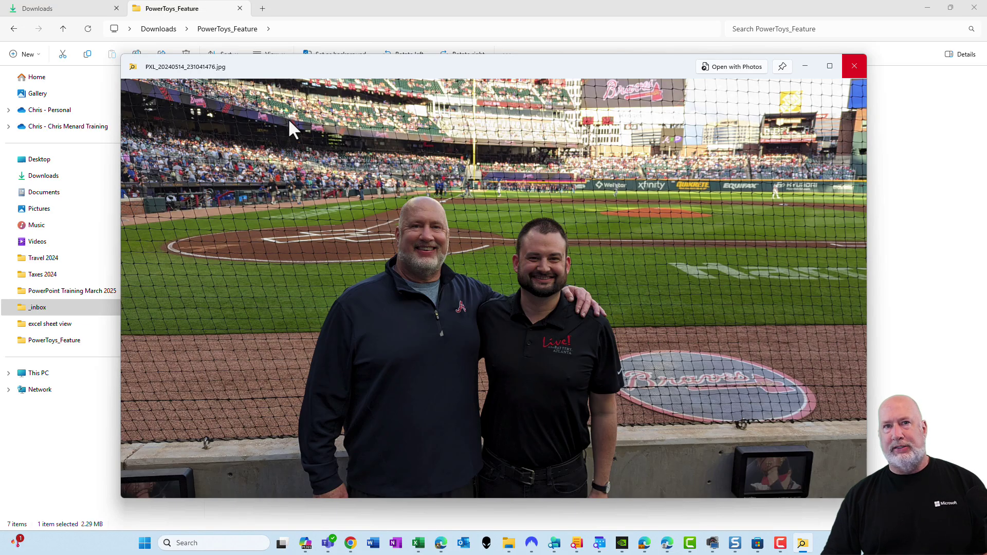
key(Right)
key(Right)
key(Right)
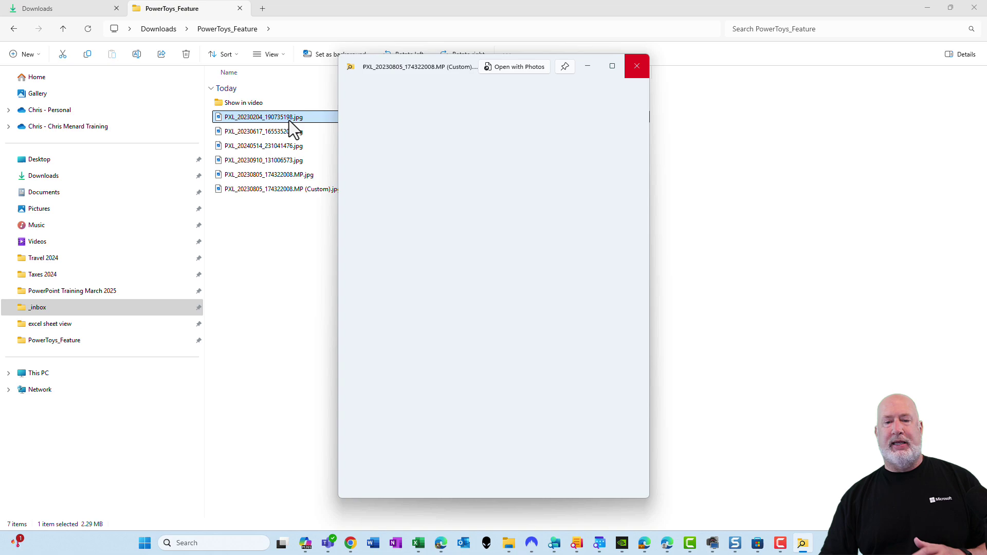
click(637, 67)
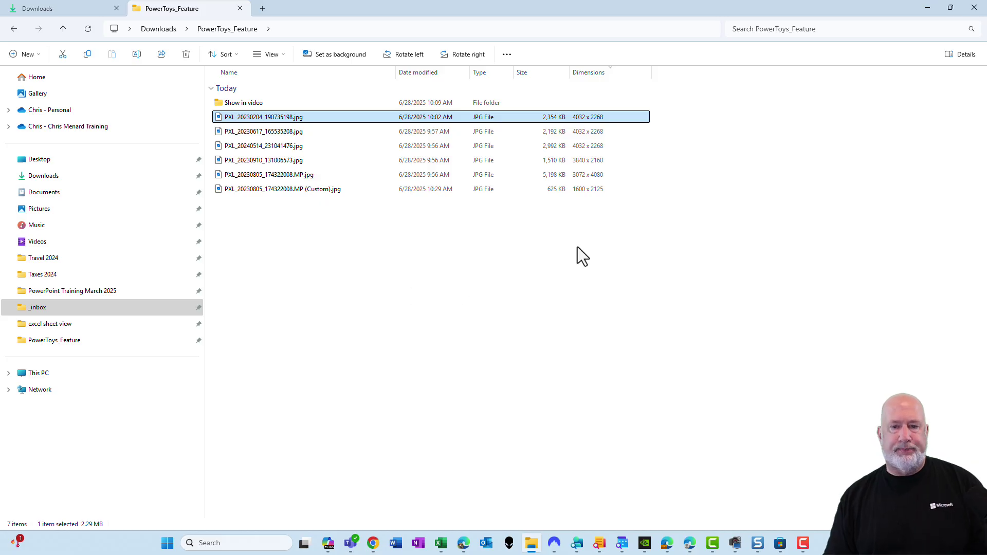
Step: Shift-select all six JPG photos and bring up their context menu
mouse_move(238, 119)
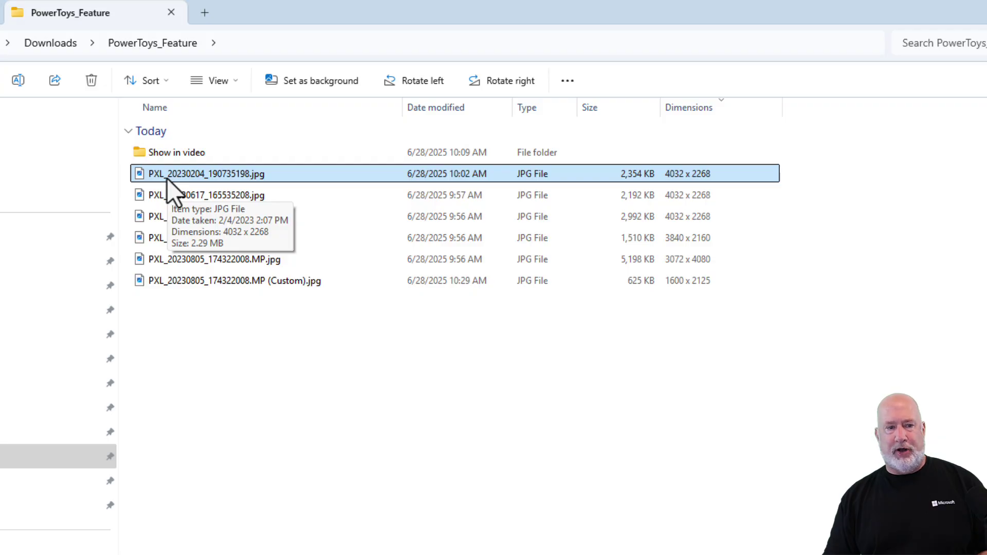
mouse_move(175, 179)
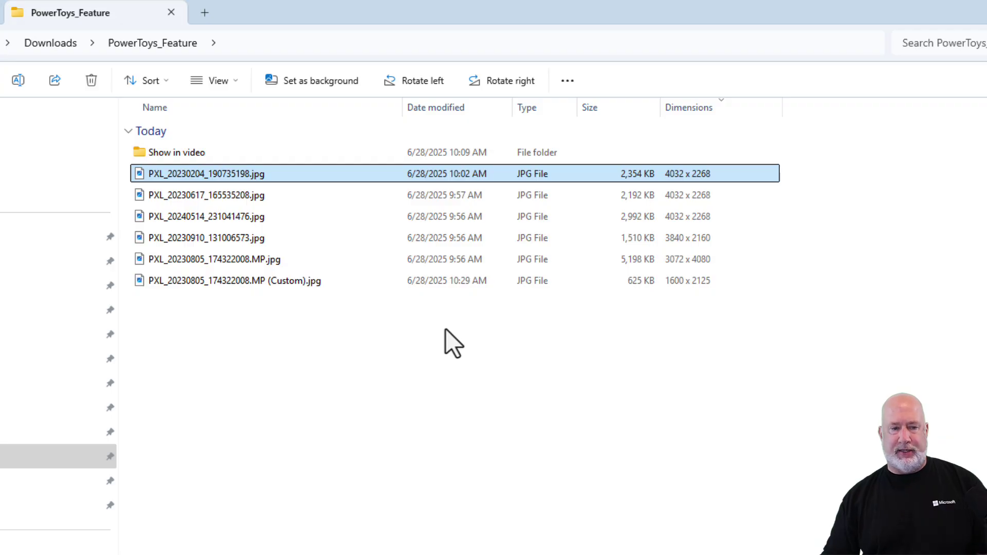
shift+click(240, 285)
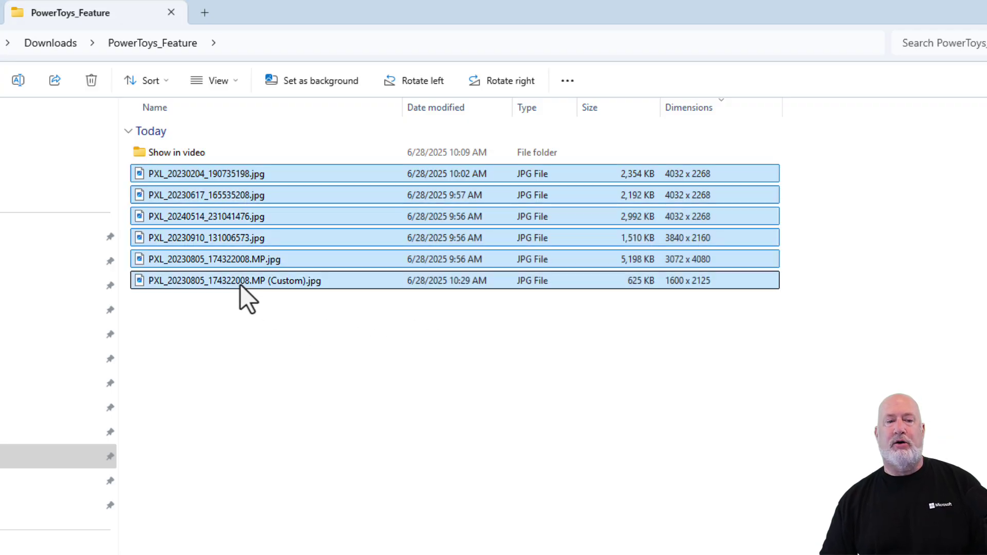
right_click(230, 226)
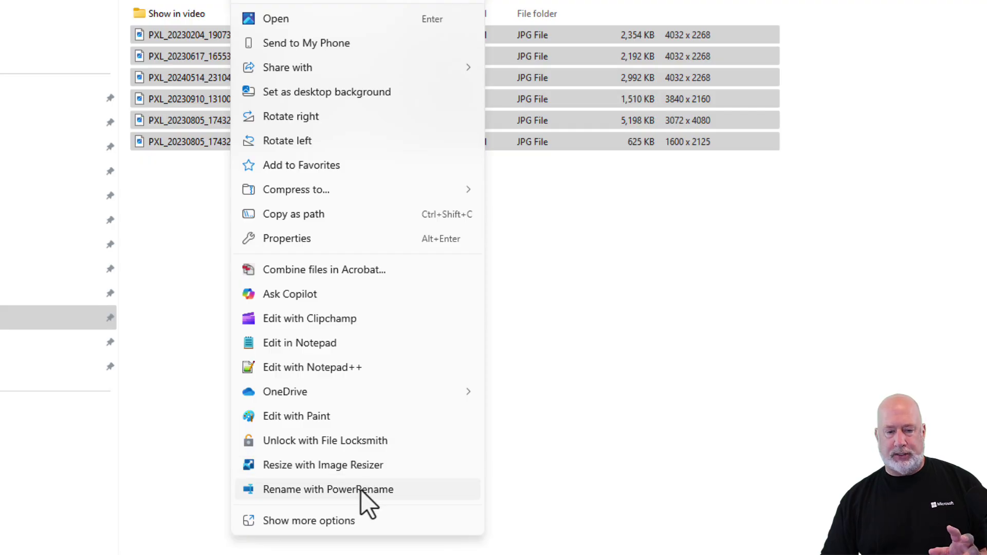
Step: In PowerRename, set Search for to PXL and Replace with to Nashville_Conf_2026
click(329, 489)
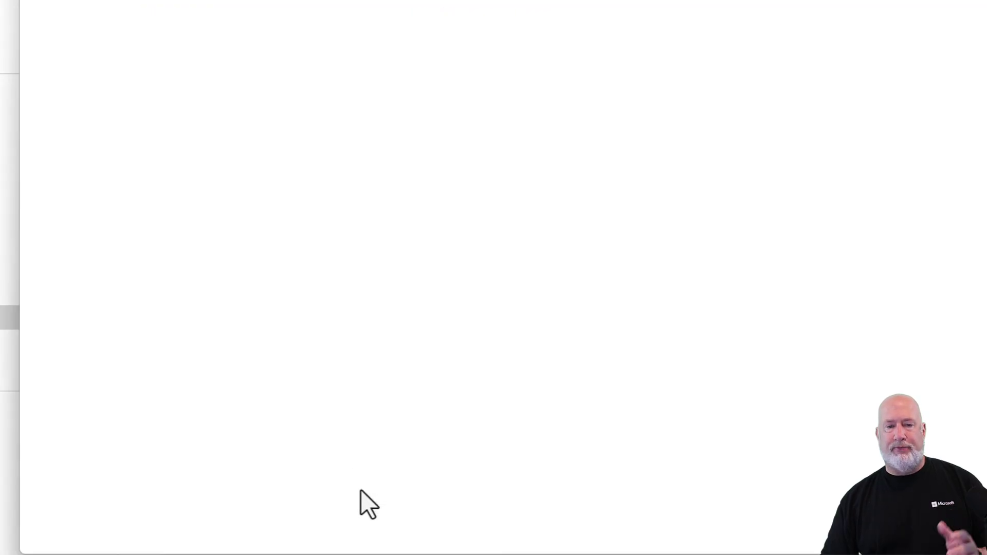
drag(117, 24, 13, 22)
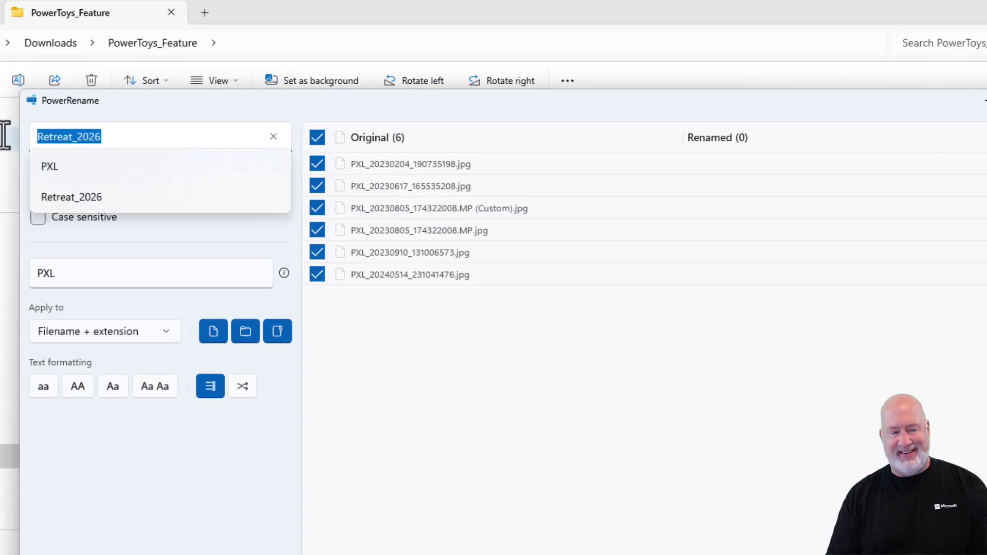
key(BackSpace)
text(PXL)
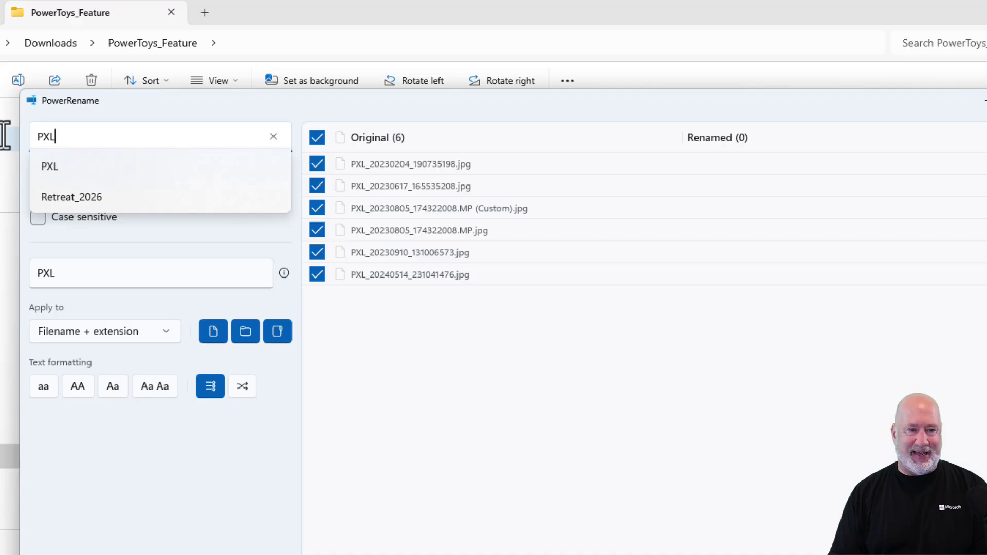
click(157, 244)
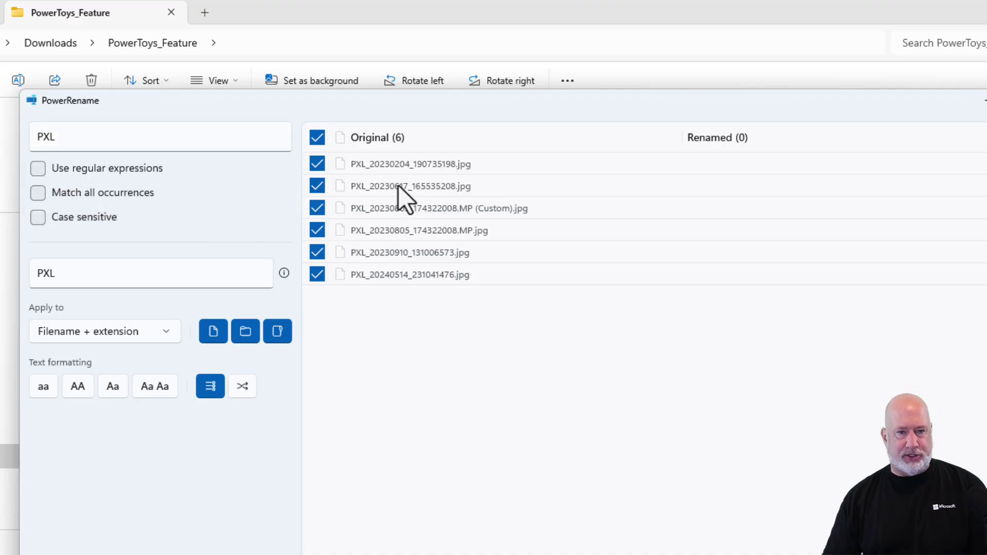
click(86, 275)
key(BackSpace)
key(BackSpace)
key(BackSpace)
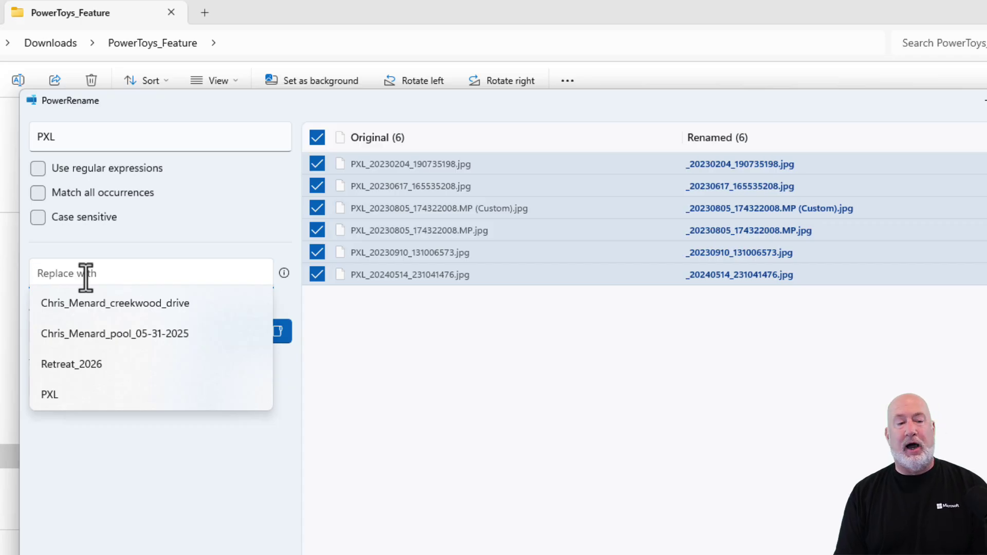
text(Nash)
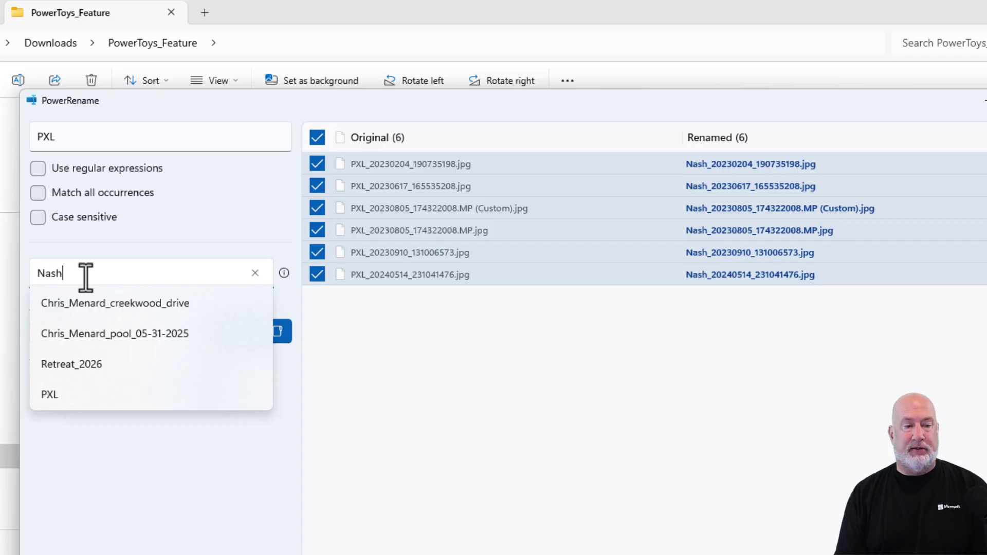
text(ville_Conf_2026)
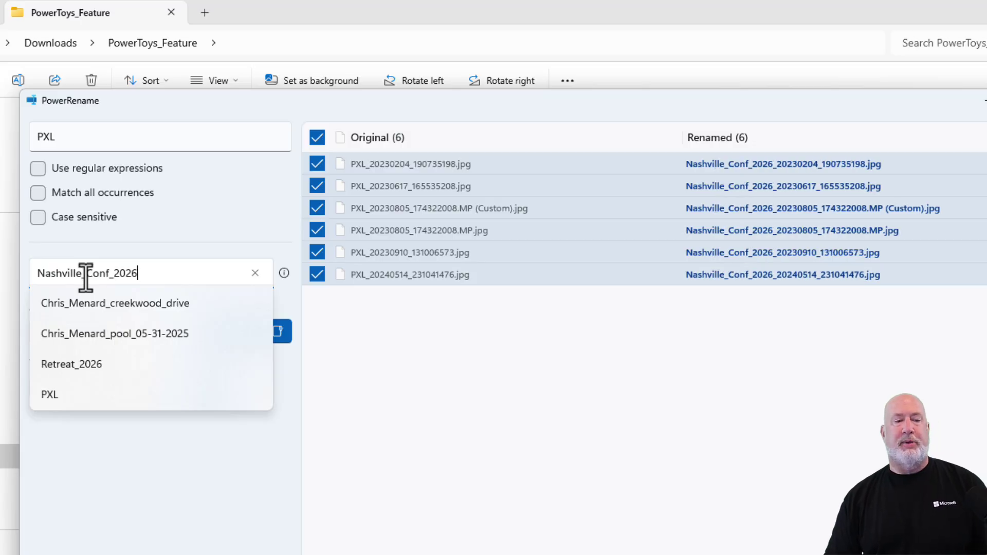
click(151, 248)
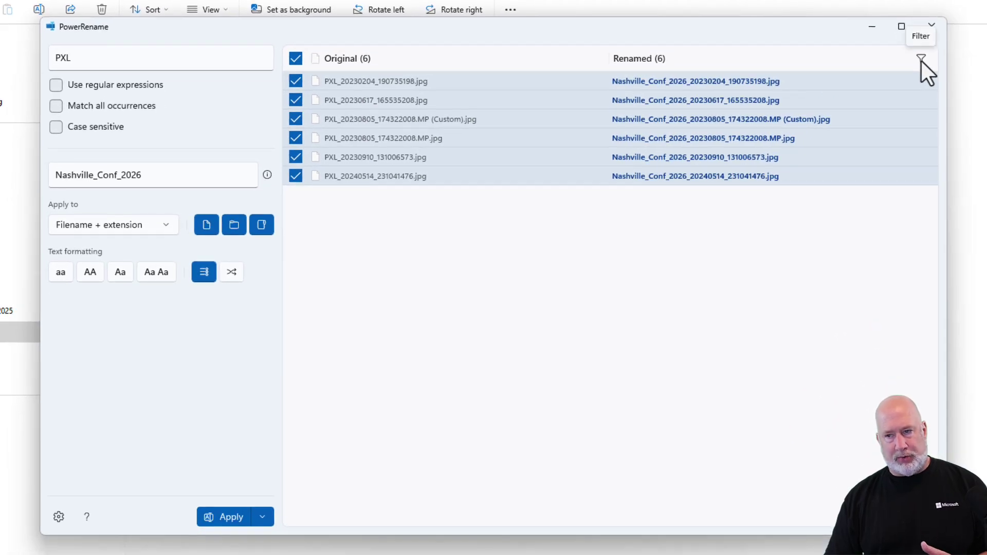
Step: Apply the new names to all six photos, close PowerRename, and deselect the files
click(229, 519)
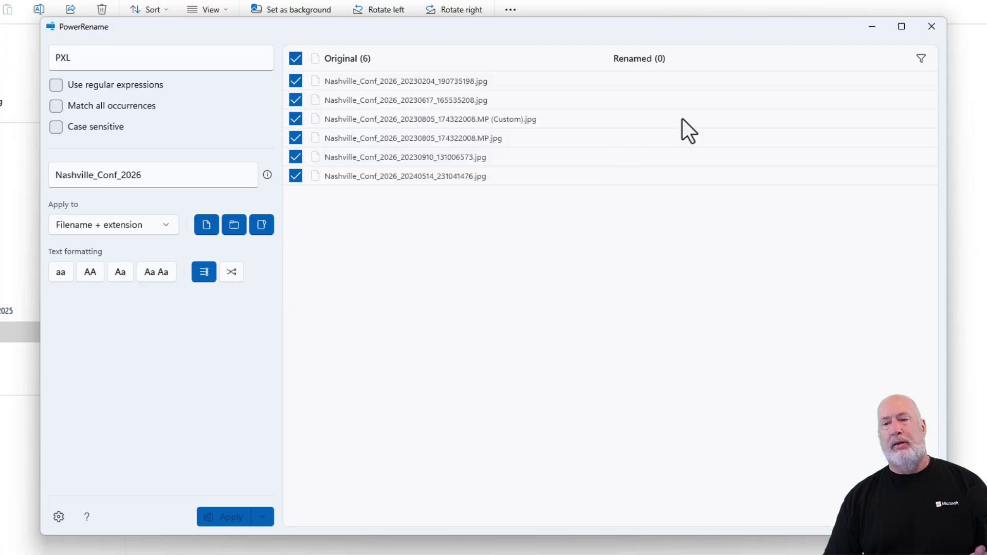
click(931, 27)
click(401, 343)
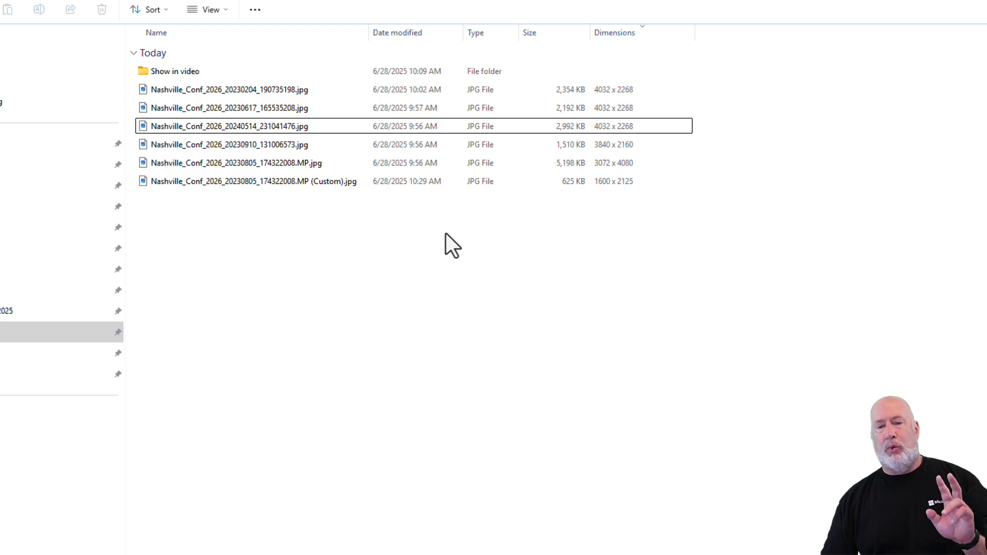
Step: Sort the PowerToys_Feature folder by the Size column, largest first
click(547, 36)
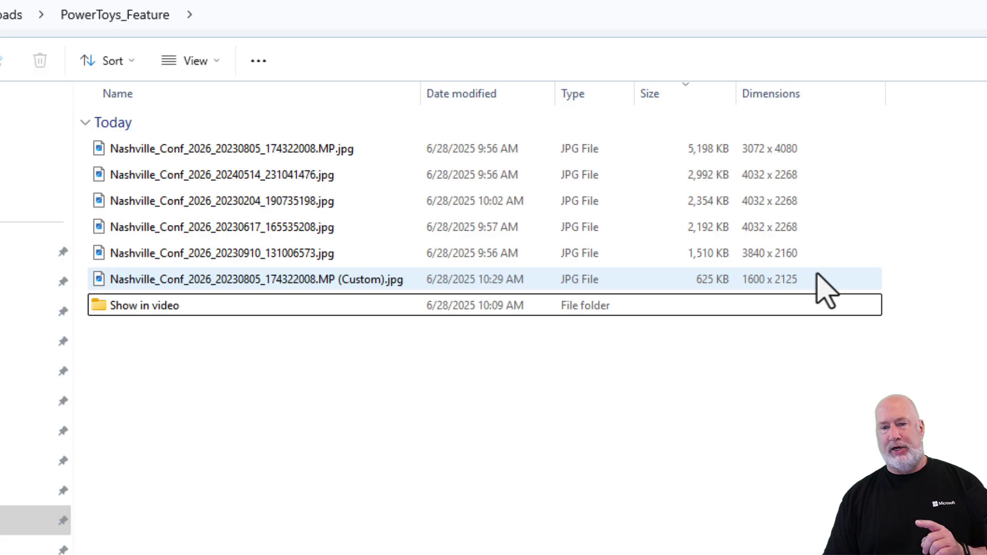
Step: Check the available columns, then select the five original Nashville_Conf_2026 photos
right_click(657, 97)
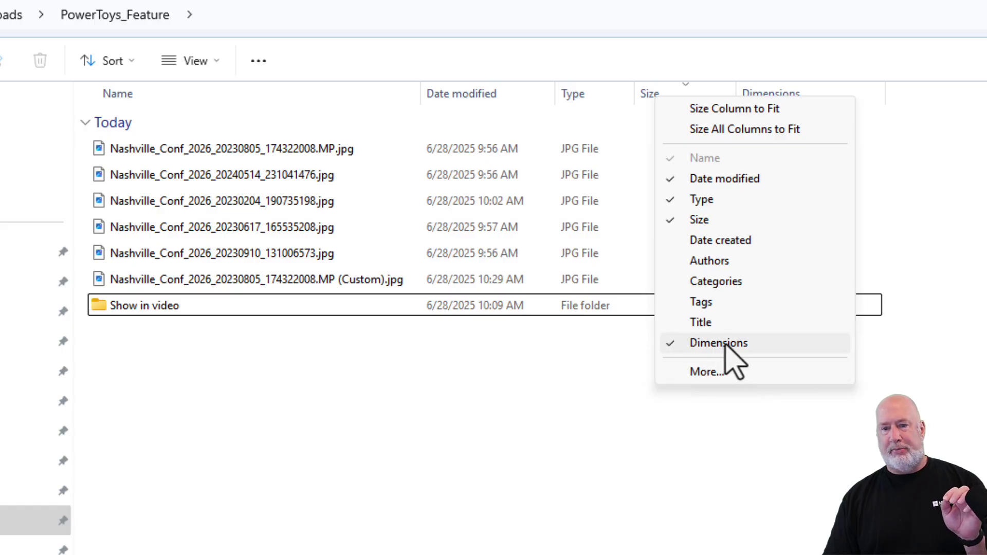
click(634, 392)
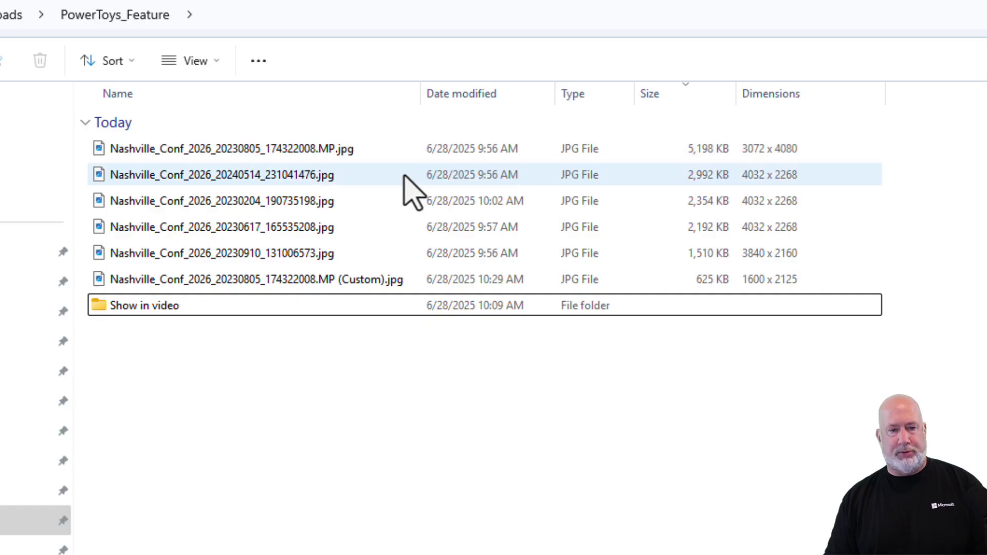
click(354, 152)
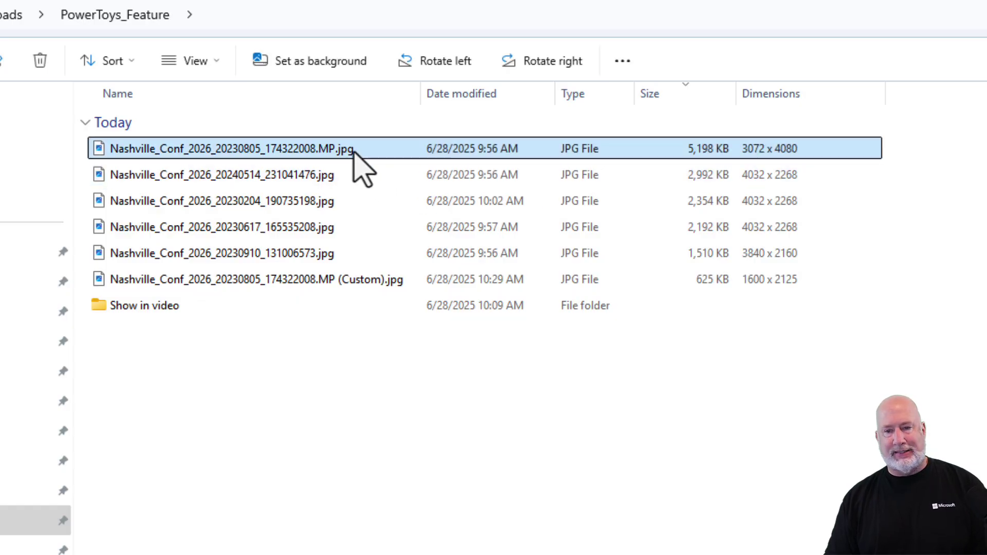
shift+click(317, 258)
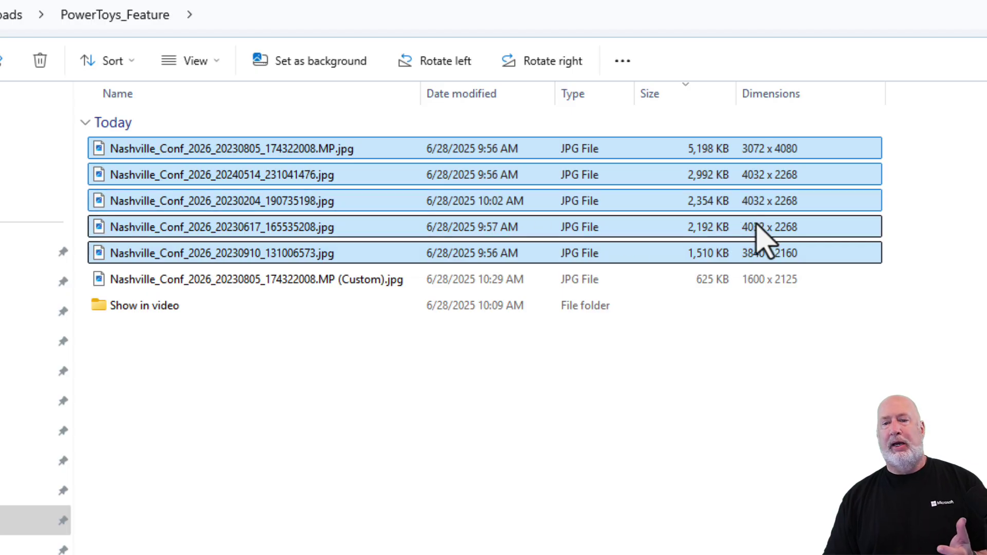
Step: Open Image Resizer for the five photos, try Small, Medium and Large, then pick Custom
right_click(388, 185)
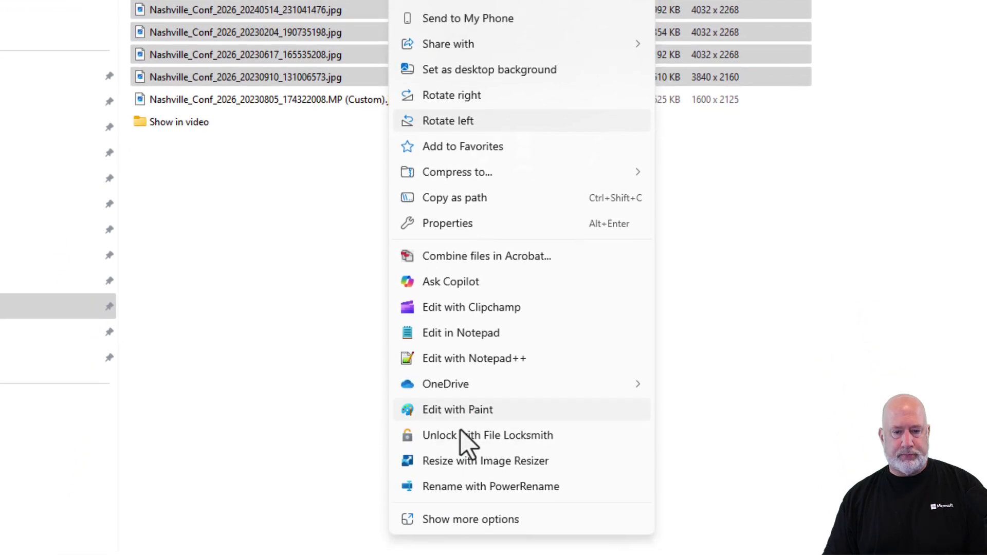
click(472, 445)
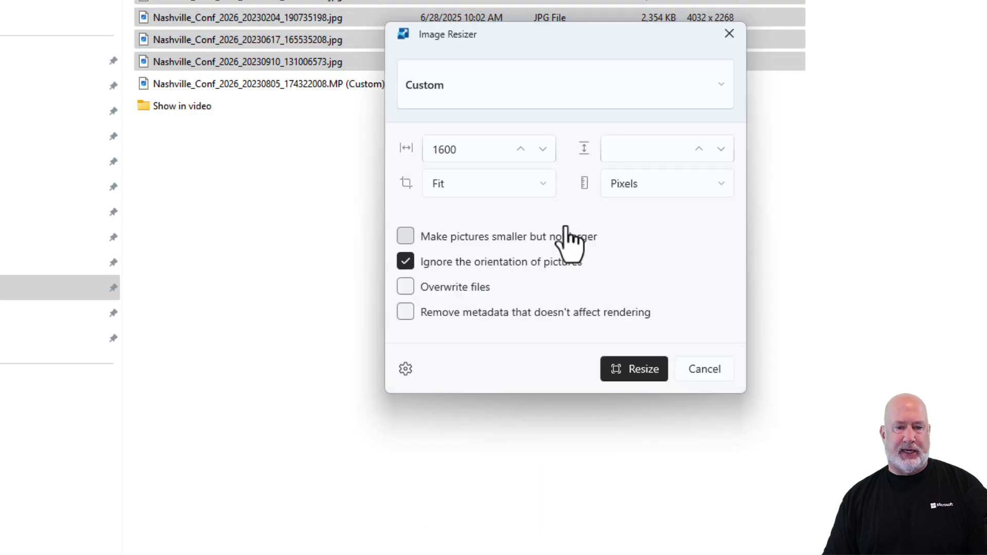
click(488, 103)
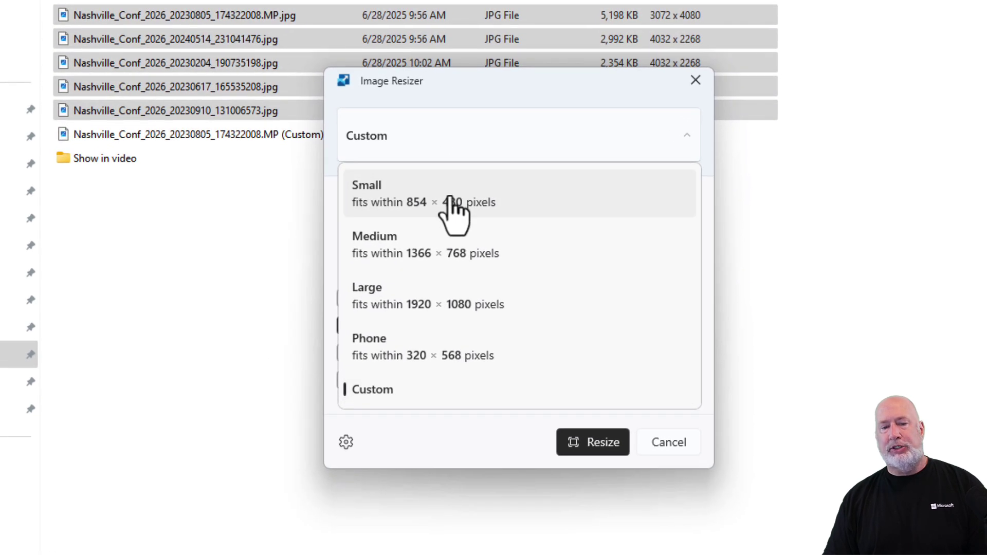
click(451, 198)
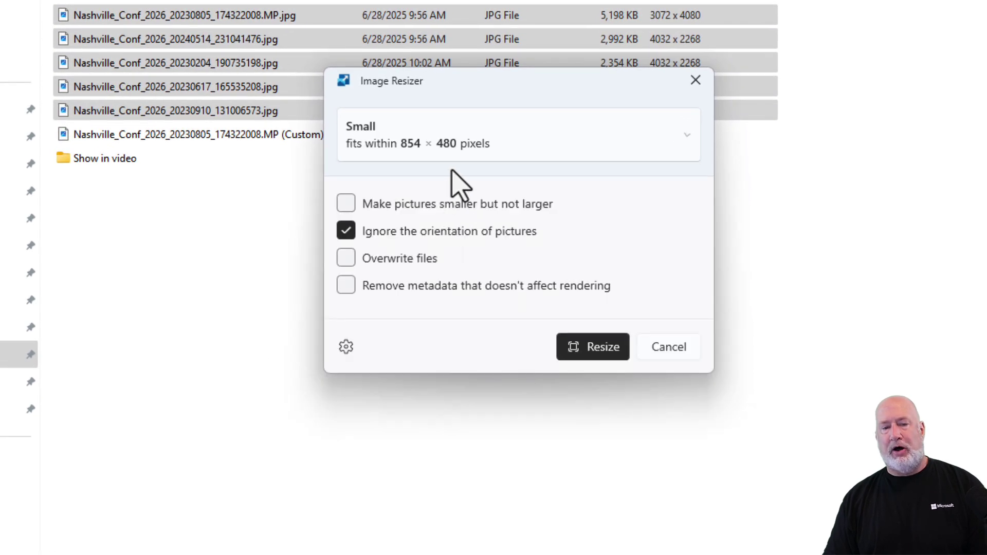
click(455, 154)
click(447, 247)
click(458, 145)
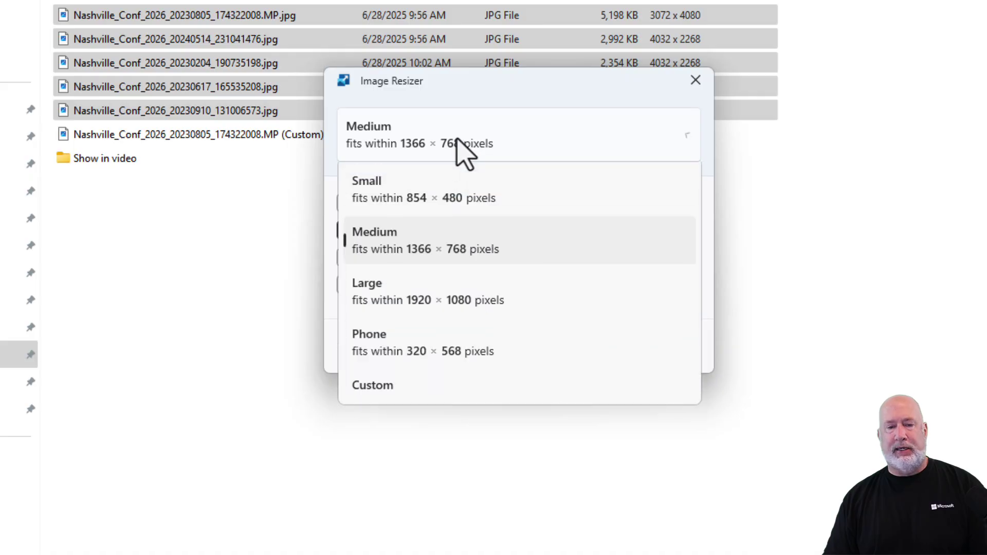
click(463, 315)
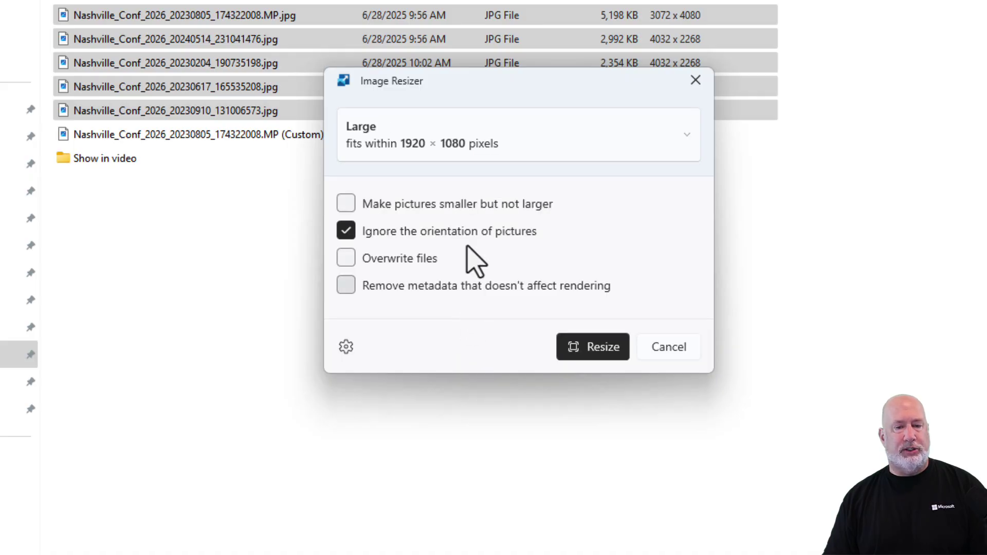
click(463, 146)
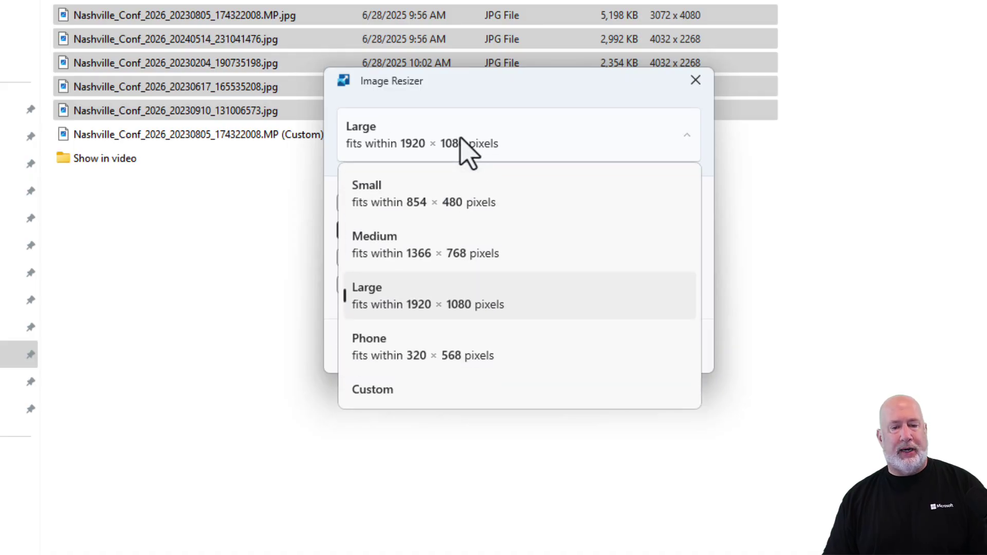
click(395, 401)
Step: Resize the five photos to 1600 px wide with blank height, Overwrite files off
click(420, 207)
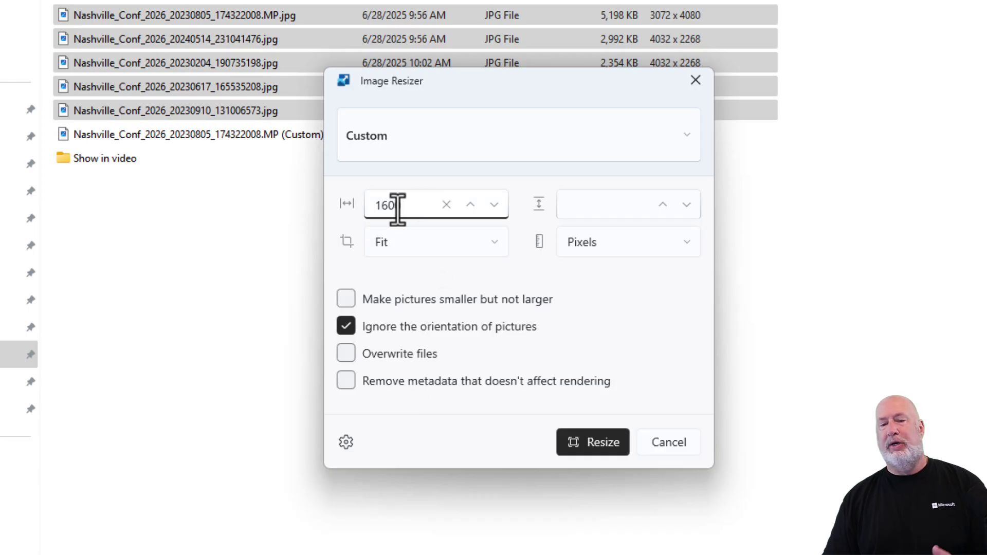
click(591, 207)
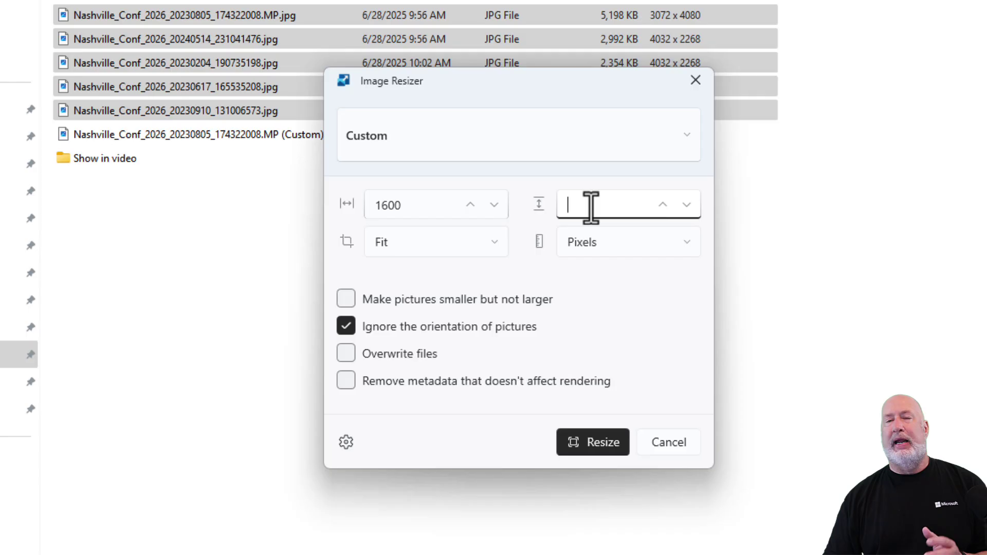
text(500)
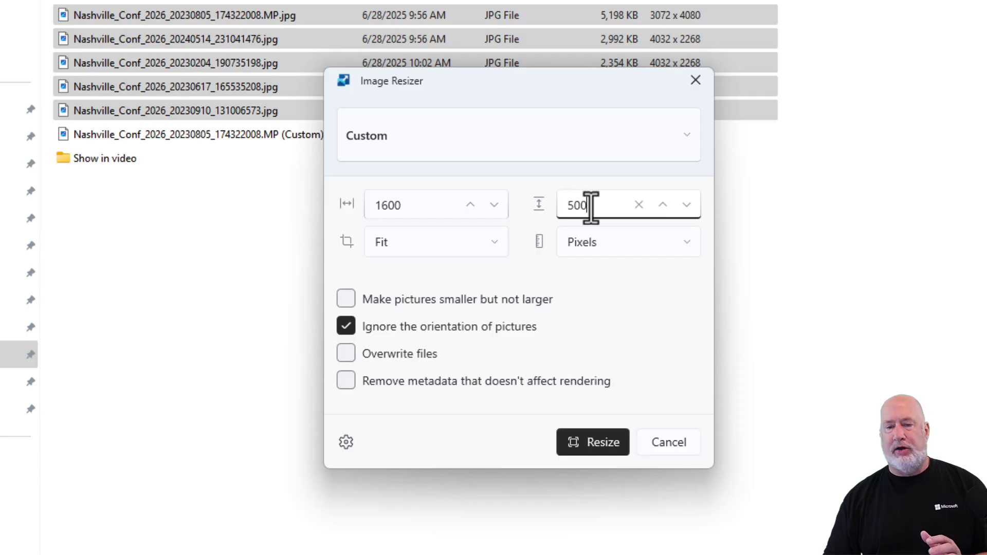
click(638, 204)
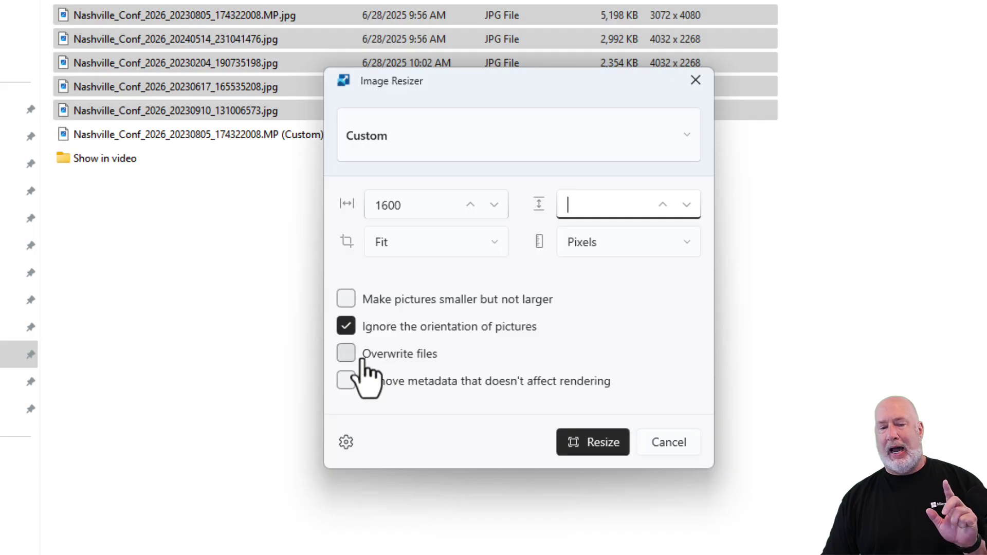
click(347, 360)
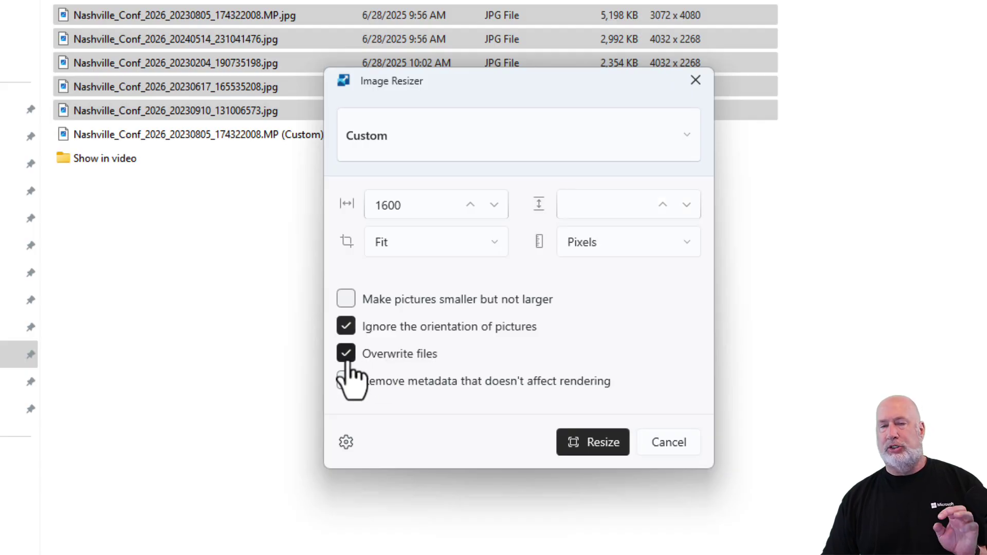
click(347, 360)
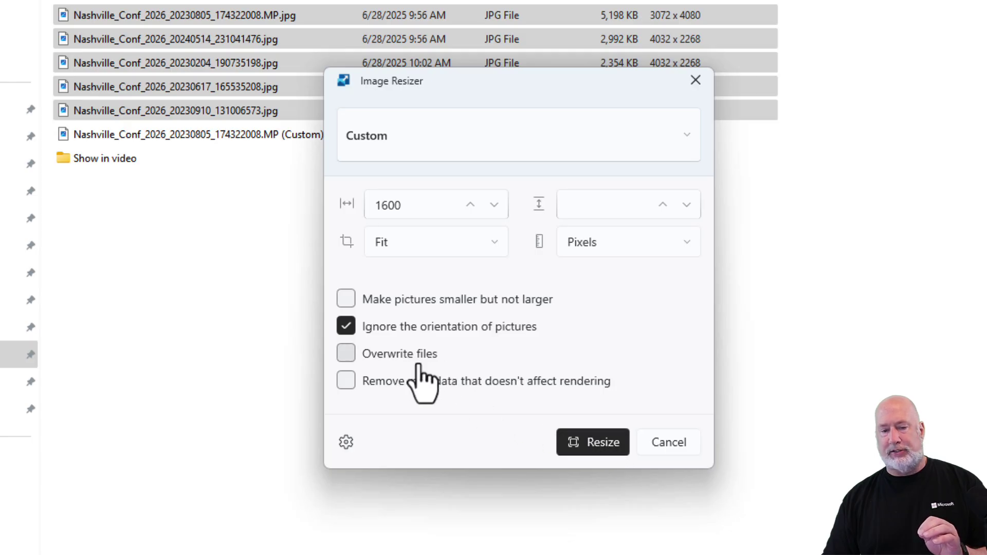
click(598, 452)
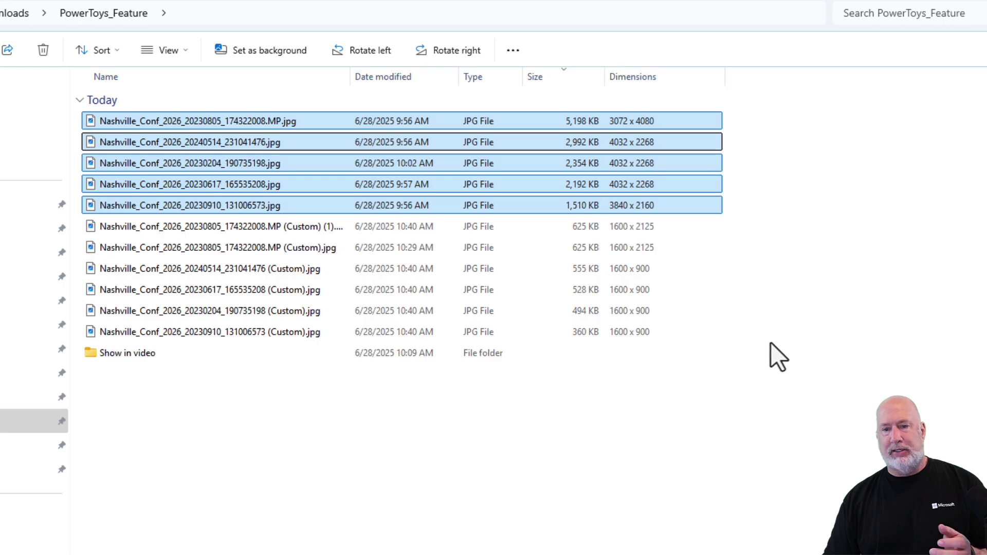
Step: Deselect the originals and check the (Custom) copies' 1600 x 900 dimensions
click(630, 425)
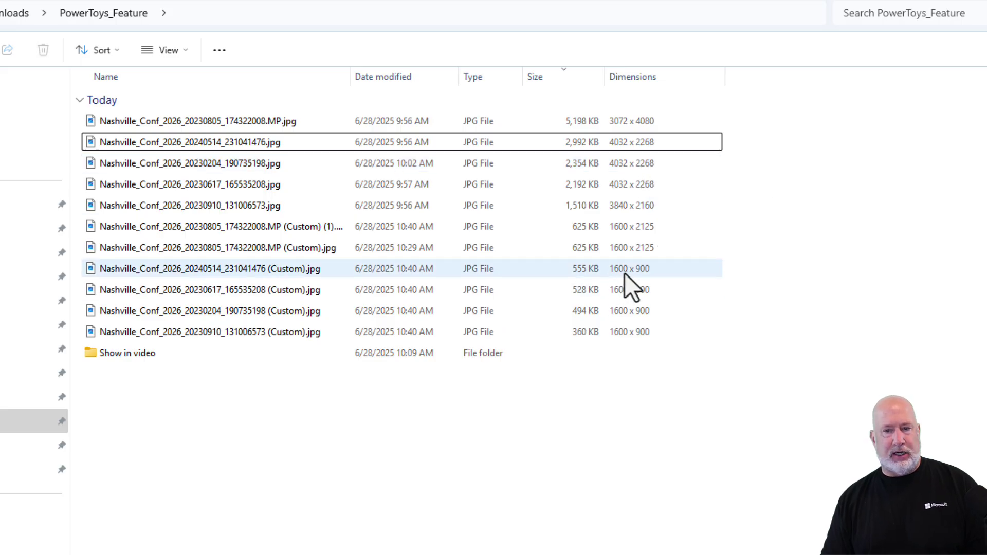
mouse_move(709, 305)
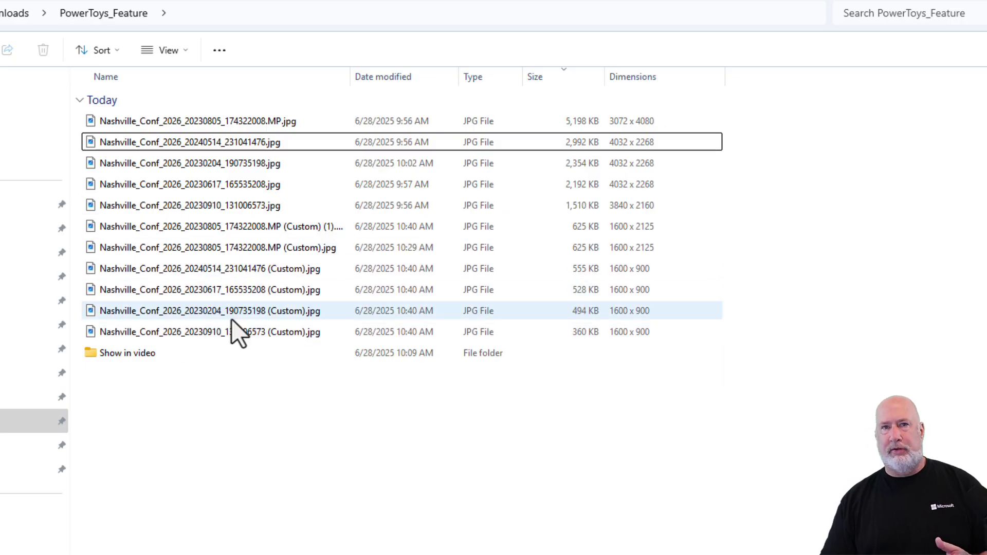
Step: Open Show in video, preview the social media policy PDF with Peek (Ctrl+Space), then close it
double_click(142, 354)
click(221, 120)
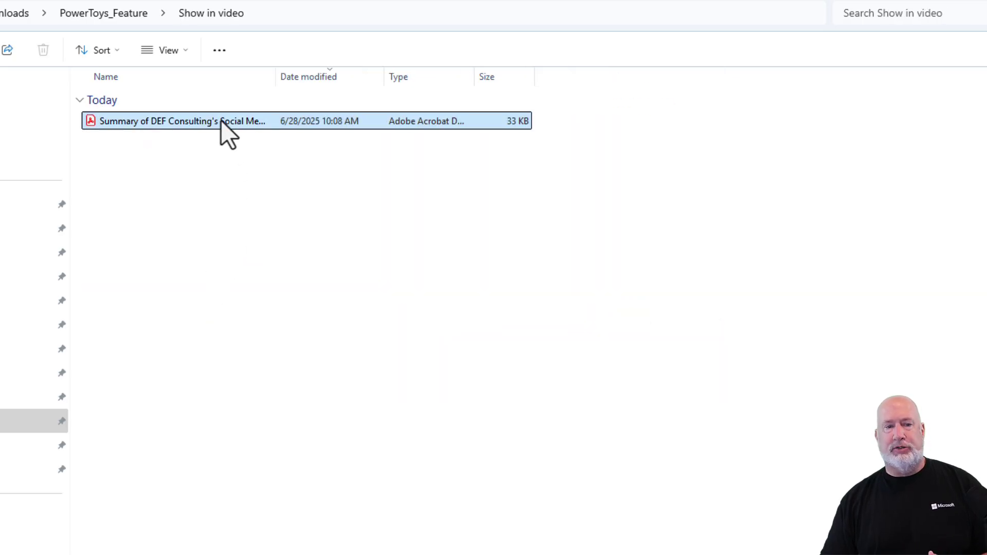
key(ctrl+space)
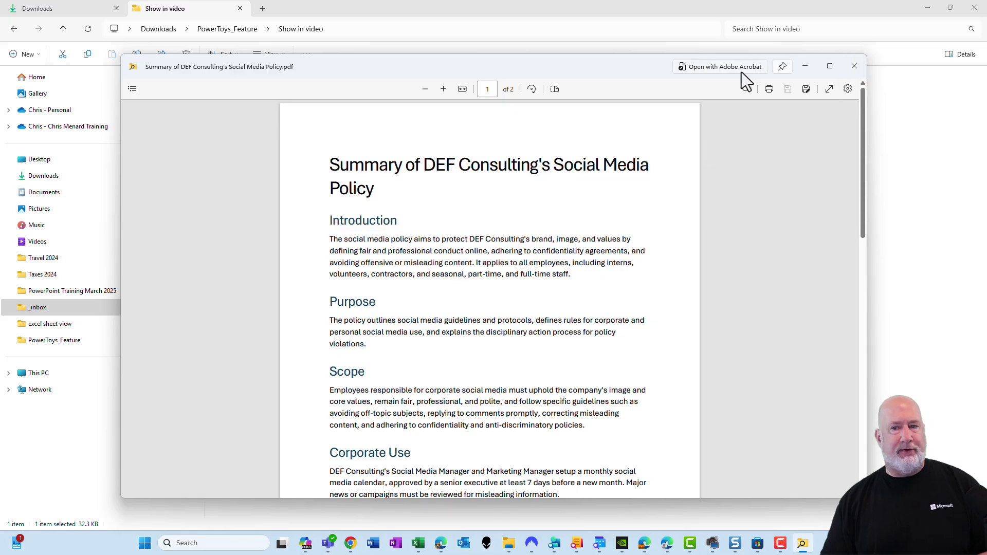
click(853, 67)
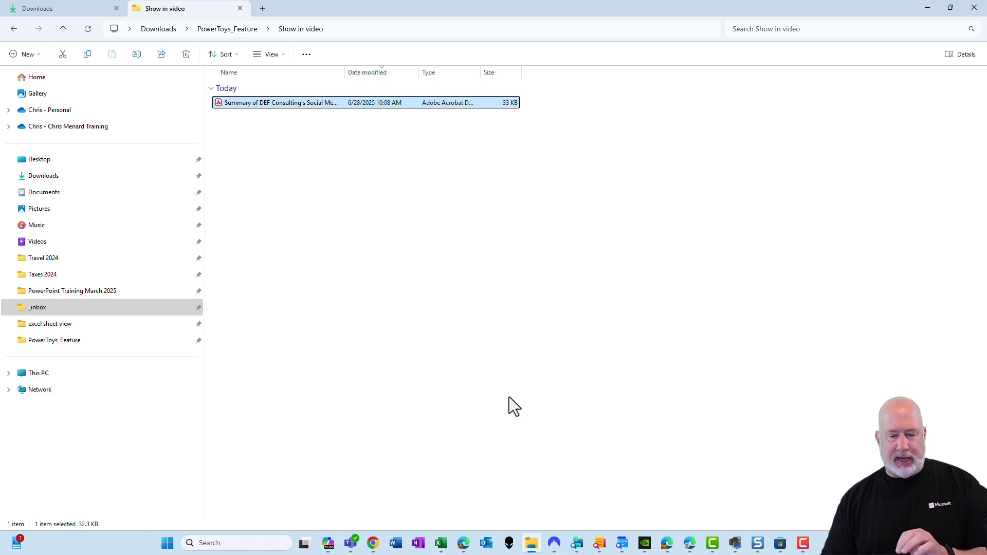
Step: In Excel, select cell C4 in the Value column and start a new conditional formatting rule
click(441, 542)
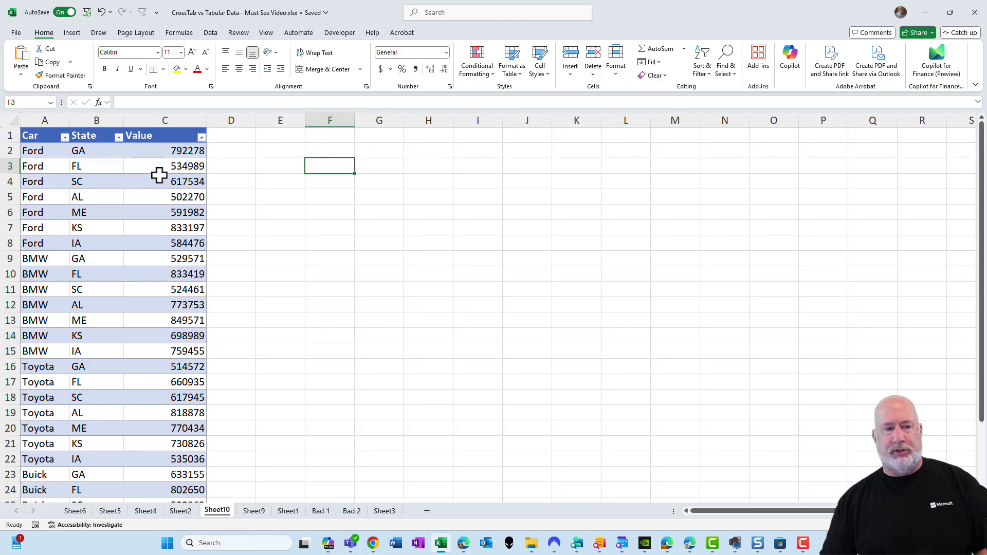
click(139, 180)
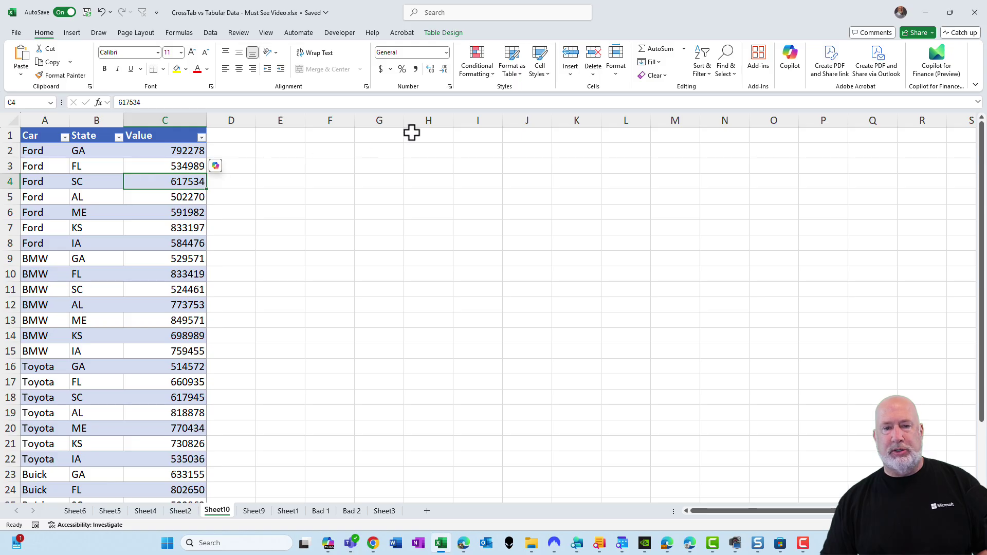
click(477, 71)
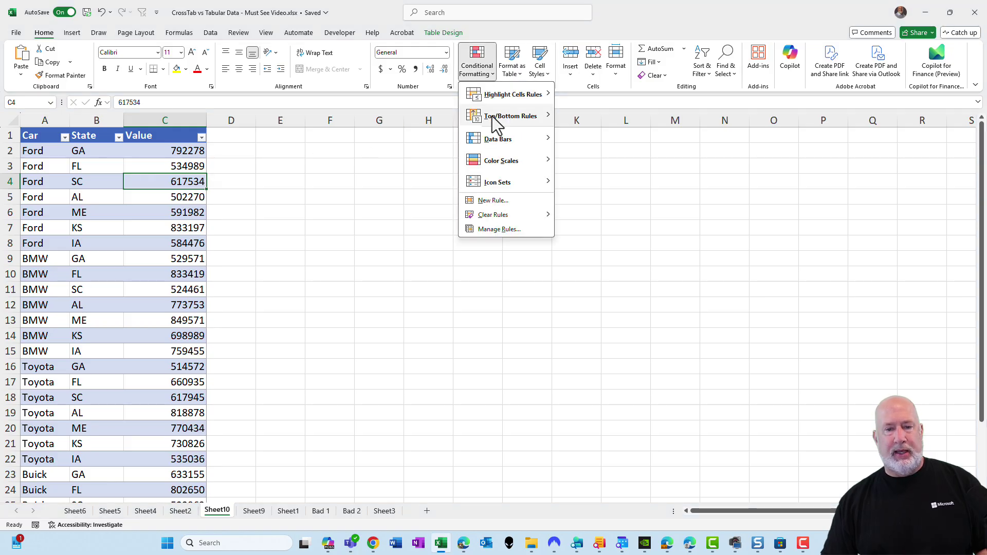
click(497, 201)
drag(432, 151, 377, 160)
Step: Choose the formula-based rule type and enter placeholder text 'asdfdsafasddsfadfsa' in the formula box
click(322, 243)
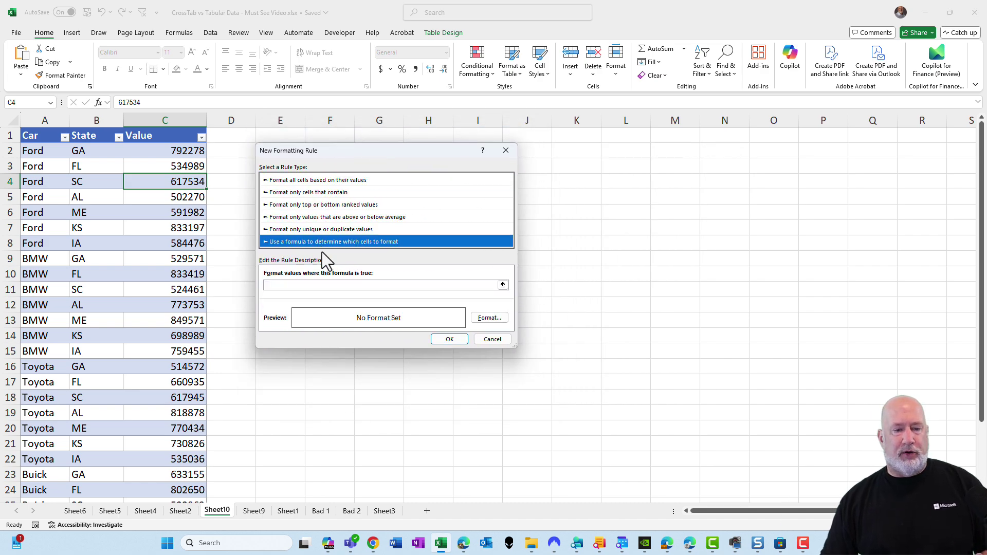
click(315, 284)
text(asdfdsafasddsfadfsa)
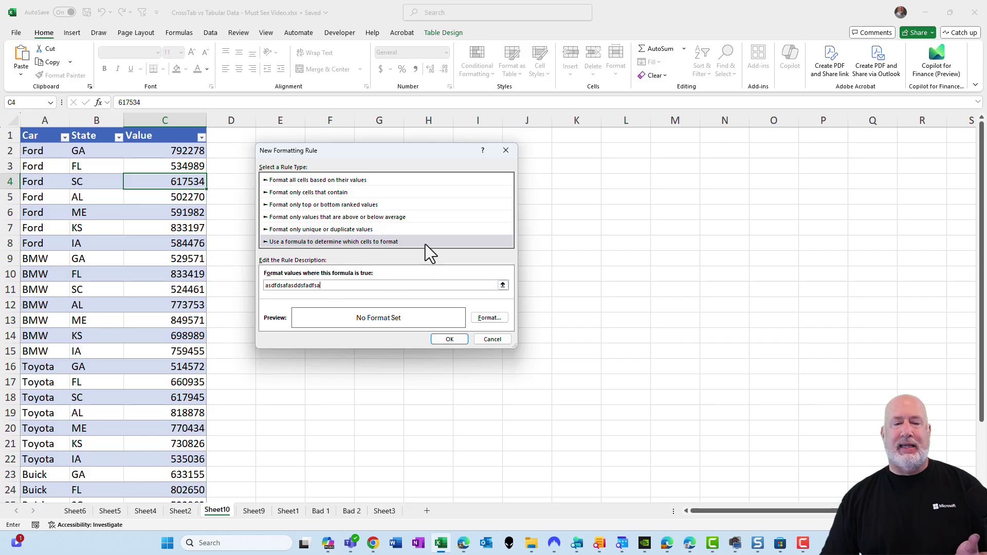
drag(416, 153, 427, 153)
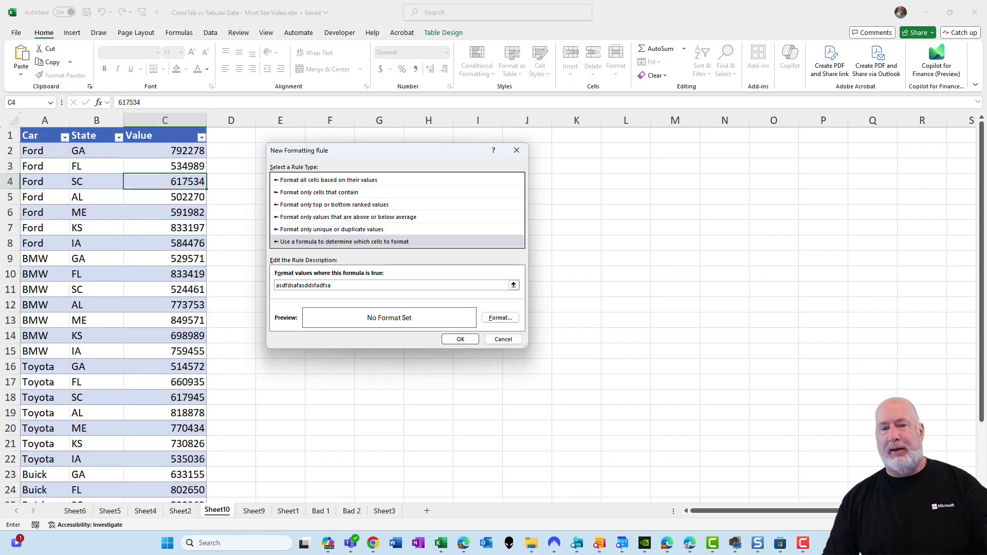
Step: Cancel the New Formatting Rule dialog without applying the placeholder rule
click(503, 340)
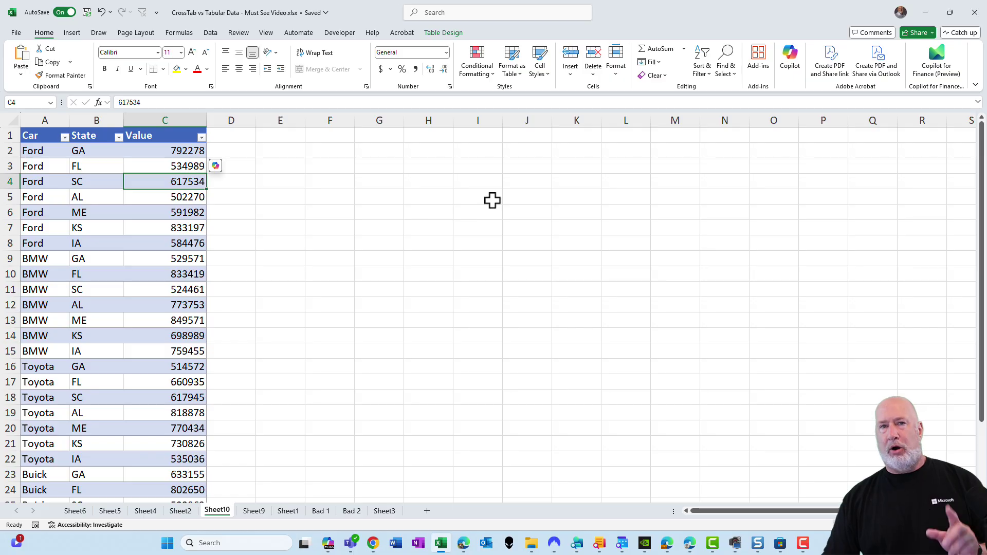